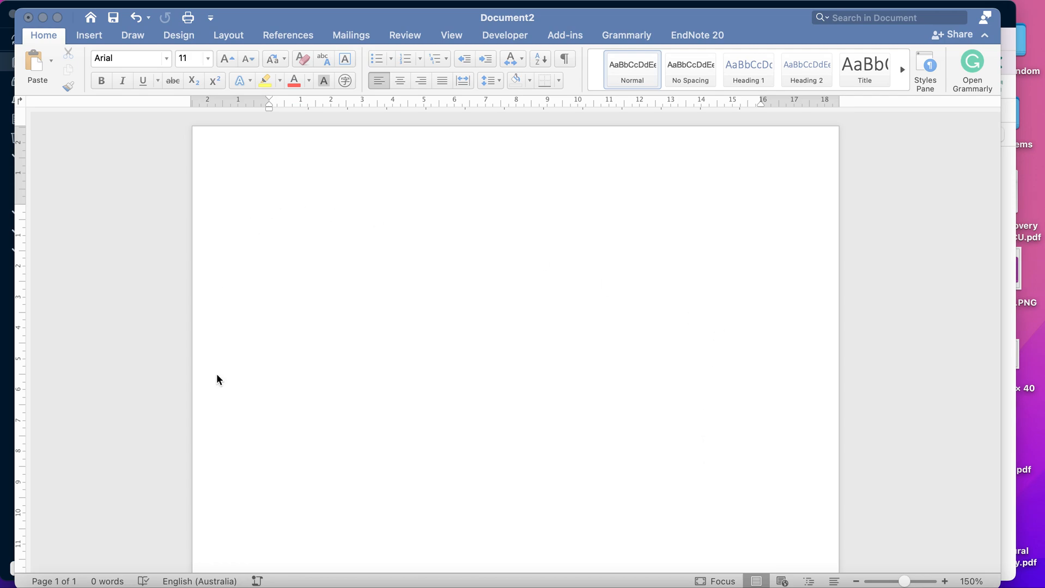
Step: Enter the text "Leadership is essential when developing an organisation. Innovative behaviour must be encouraged in a world where change is a part of everyday life."
left_click(691, 36)
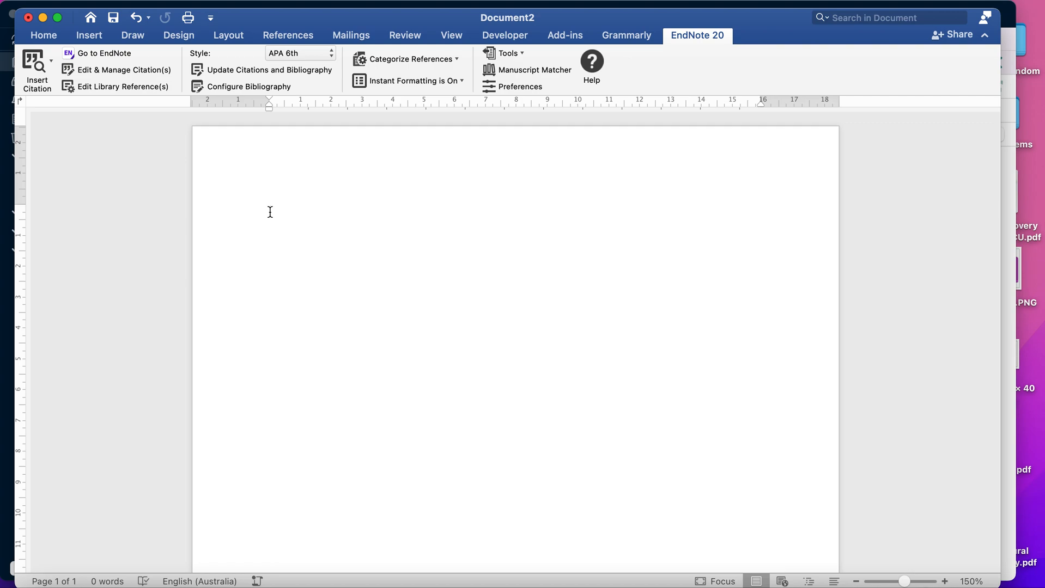
type("Leadership is essential when developing an organisation. Innovative behaviour must be encouraged in a world where change is a part of everyday life.")
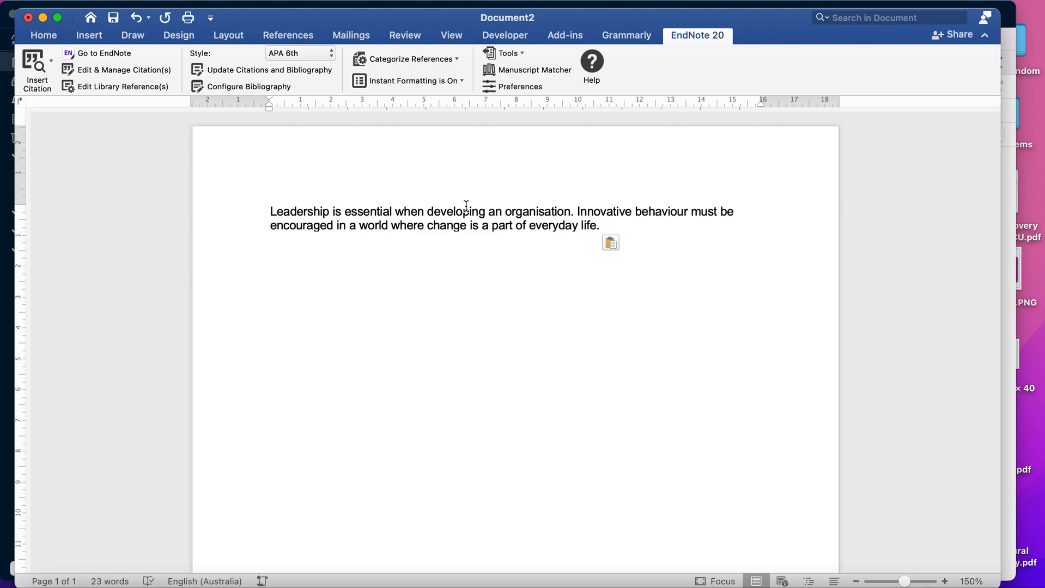
Step: Find the article "The effect of leadership styles on employees' innovative work behavior" by author and insert its citation before the first sentence's full stop
left_click(570, 211)
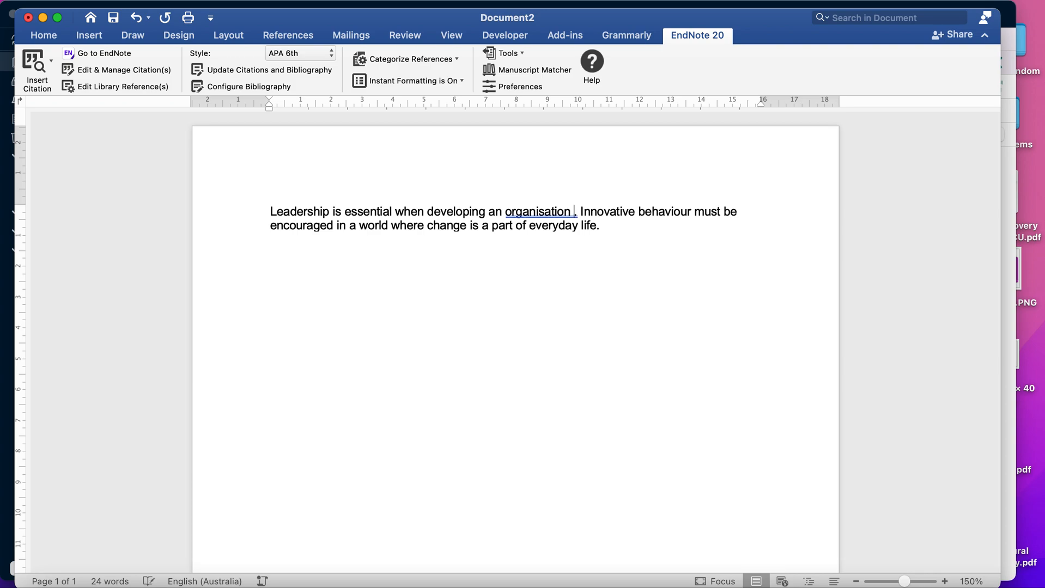
left_click(50, 64)
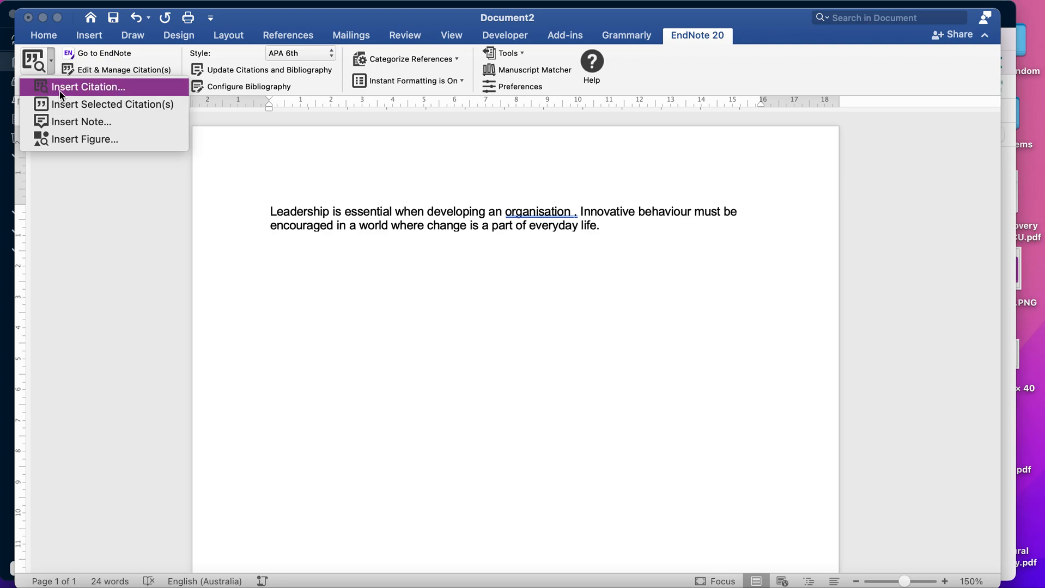
left_click(60, 88)
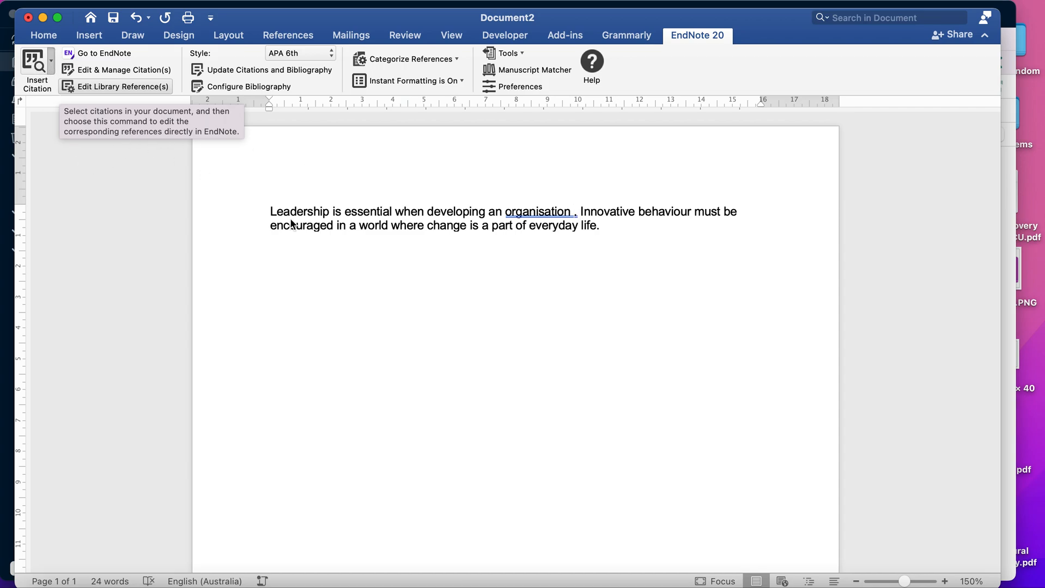
key("BackSpace")
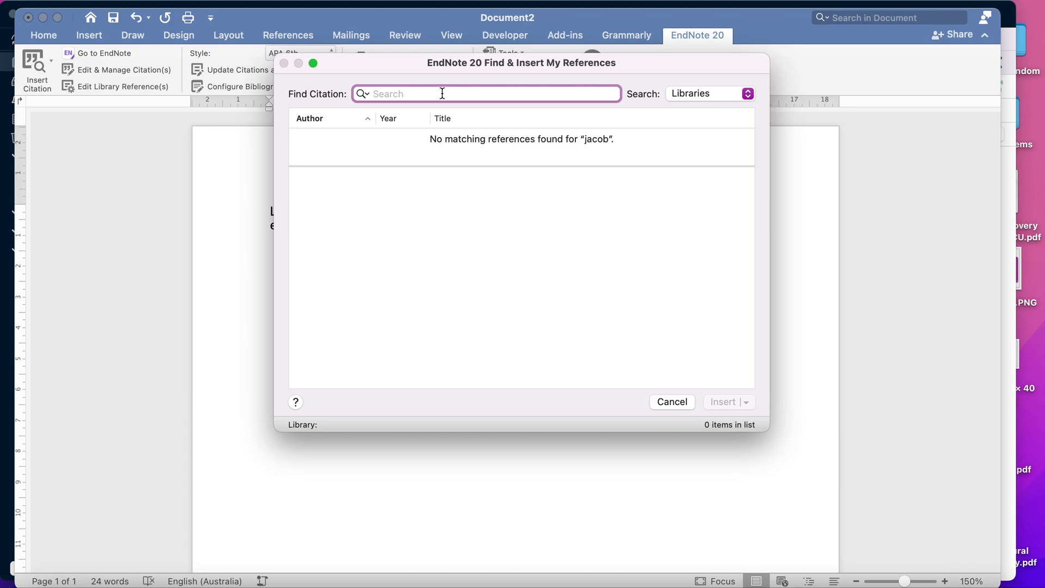
type("ahmad")
key("Return")
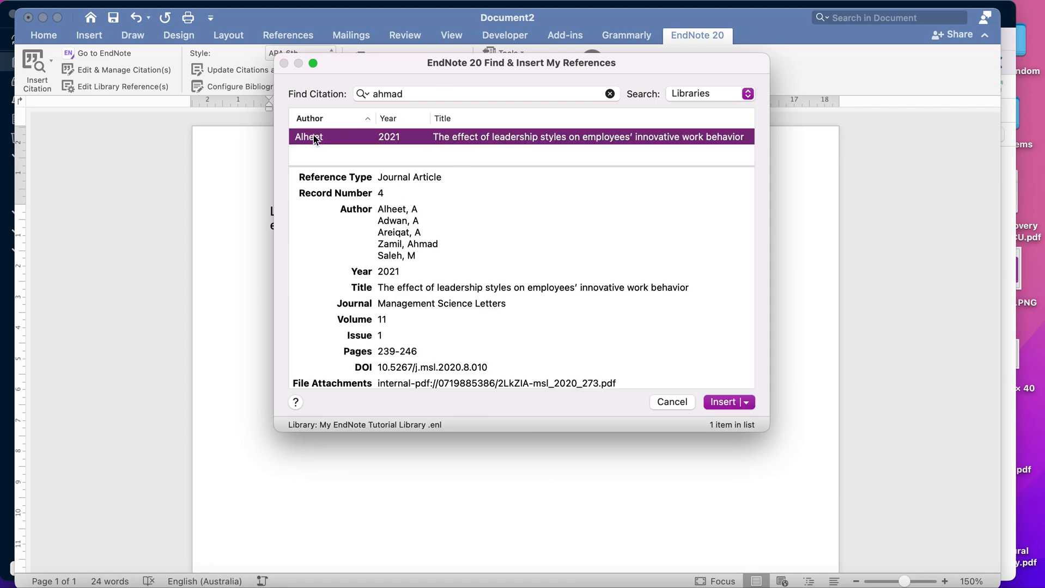
left_click(723, 402)
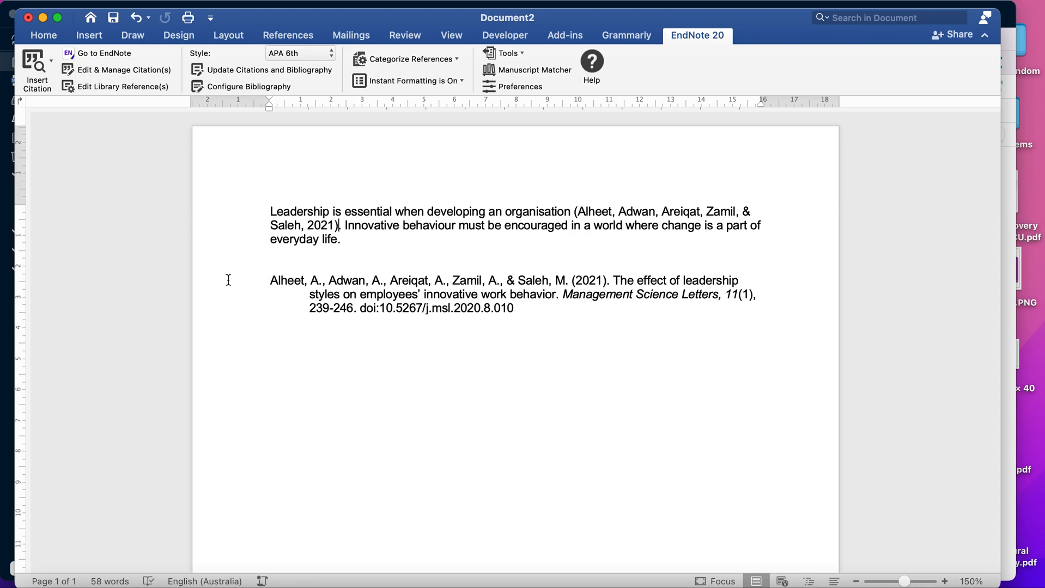
Step: Add the title "References" on its own line above the bibliography and format it as Heading 1
left_click(271, 264)
key("Return")
type("Referencve")
key("BackSpace")
key("BackSpace")
type("es")
left_click_drag(338, 276, 261, 280)
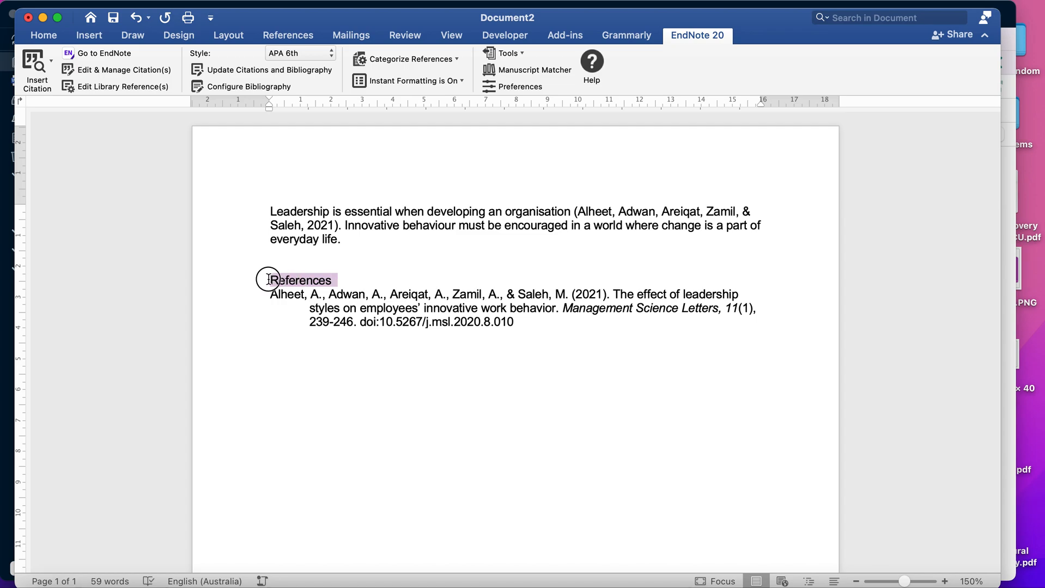
left_click(44, 35)
left_click(750, 76)
left_click(473, 267)
Step: Add the title "Question 1" above the paragraph, format it as Heading 1 and leave a blank line below it
left_click(272, 211)
key("Return")
key("Up")
type("Question 1")
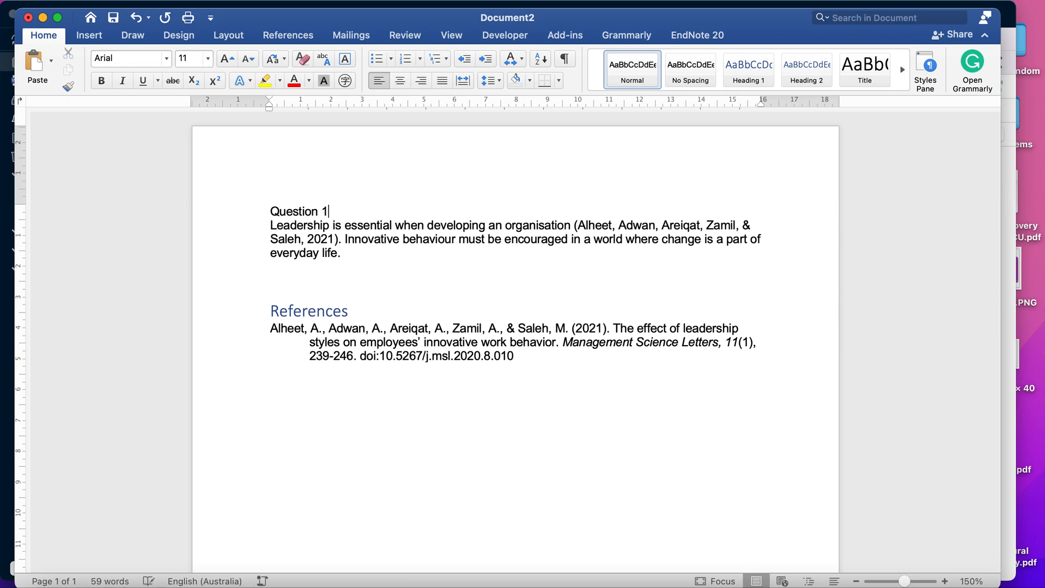
left_click_drag(333, 211, 270, 211)
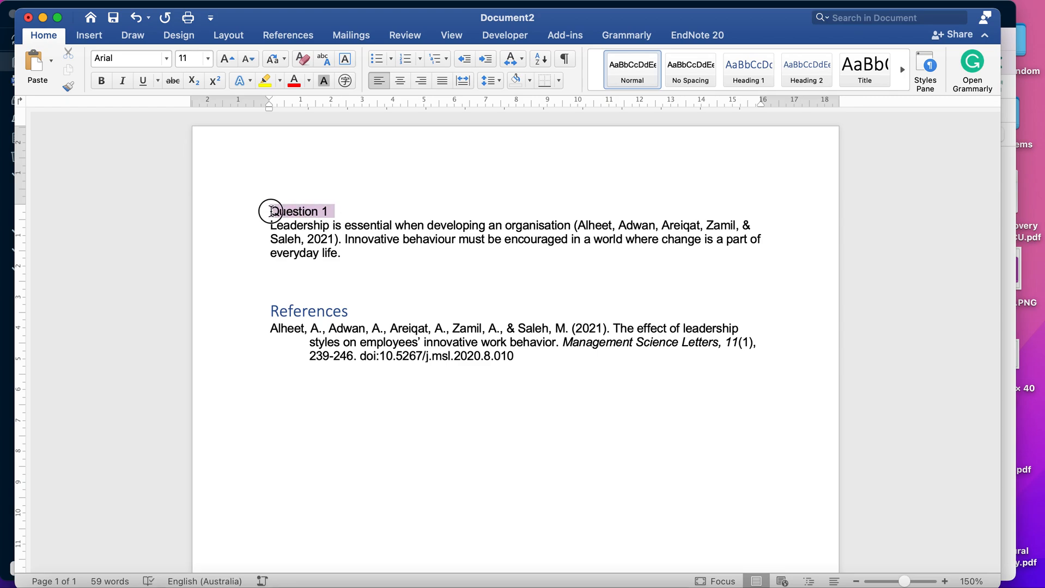
left_click(755, 80)
left_click(370, 227)
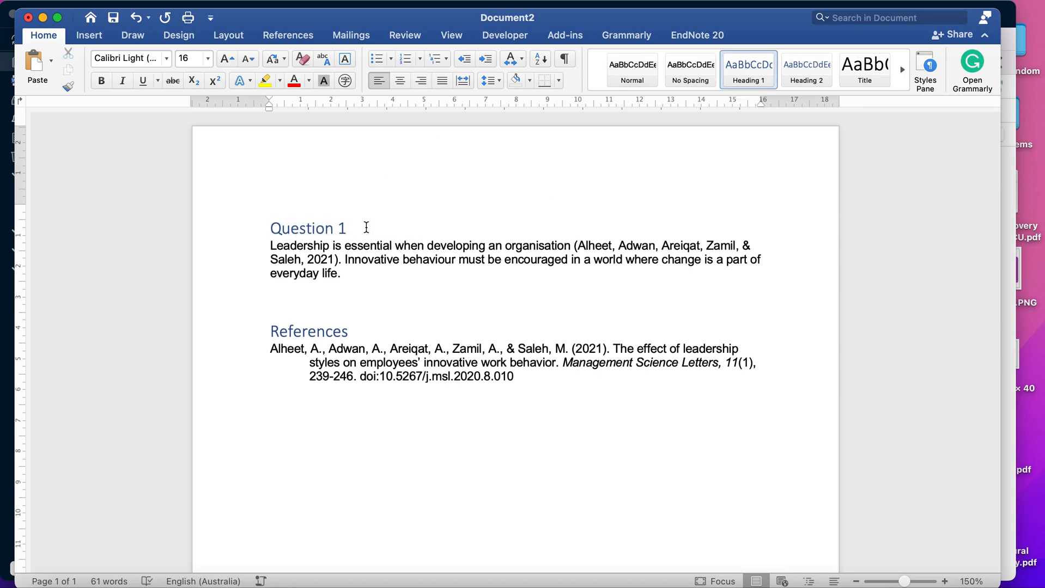
key("Return")
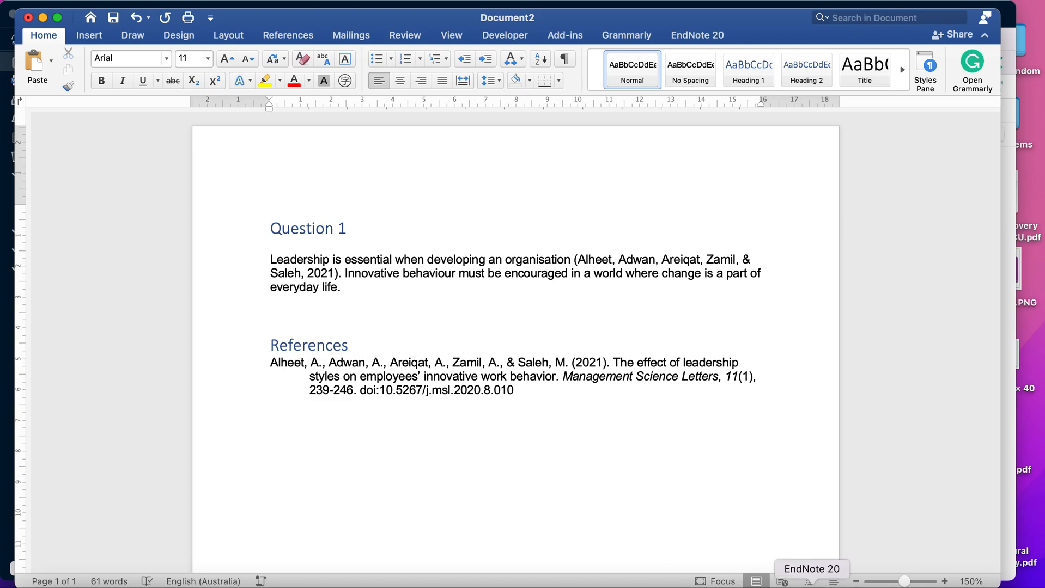
Step: Switch to the EndNote 20 library
left_click(813, 584)
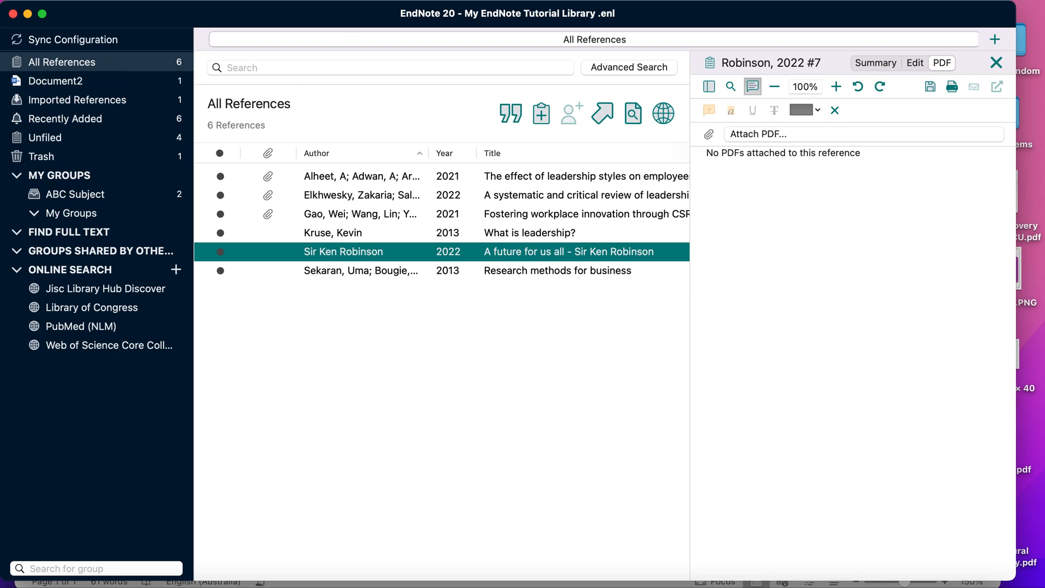
left_click(330, 2)
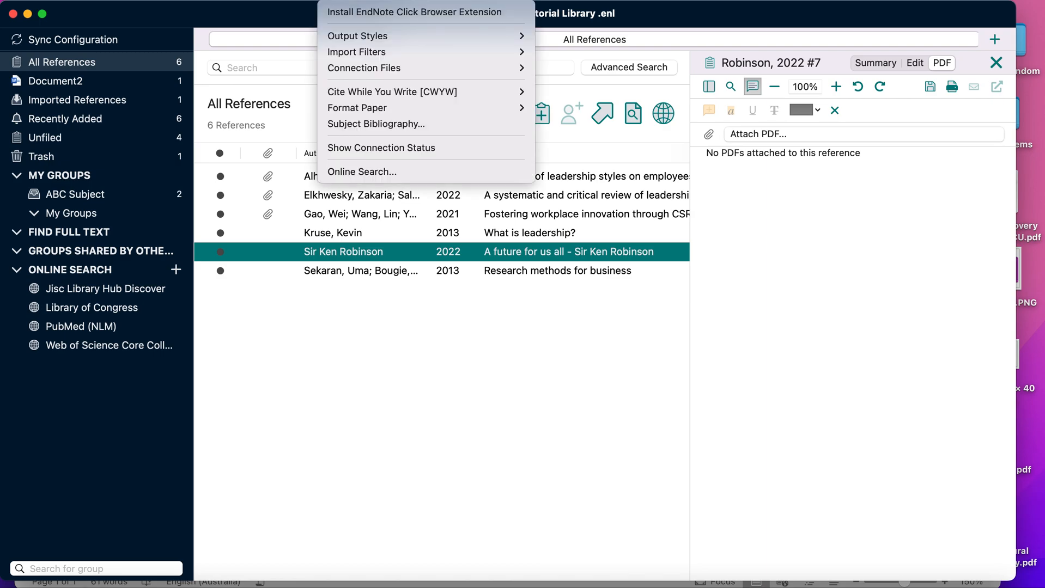
key("Left")
key("Left")
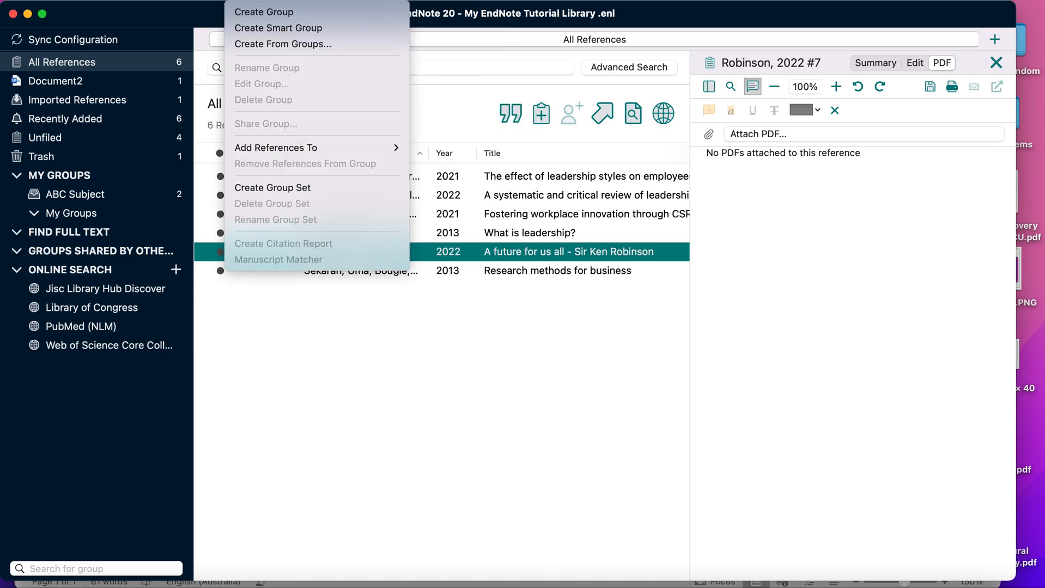
key("Left")
key("Left")
key("Left")
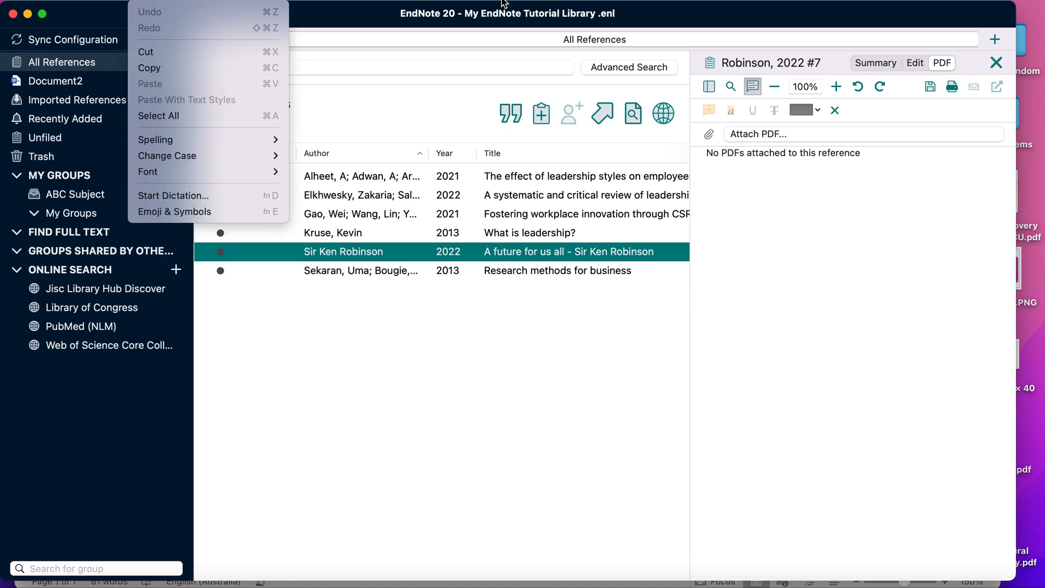
mouse_move(429, 0)
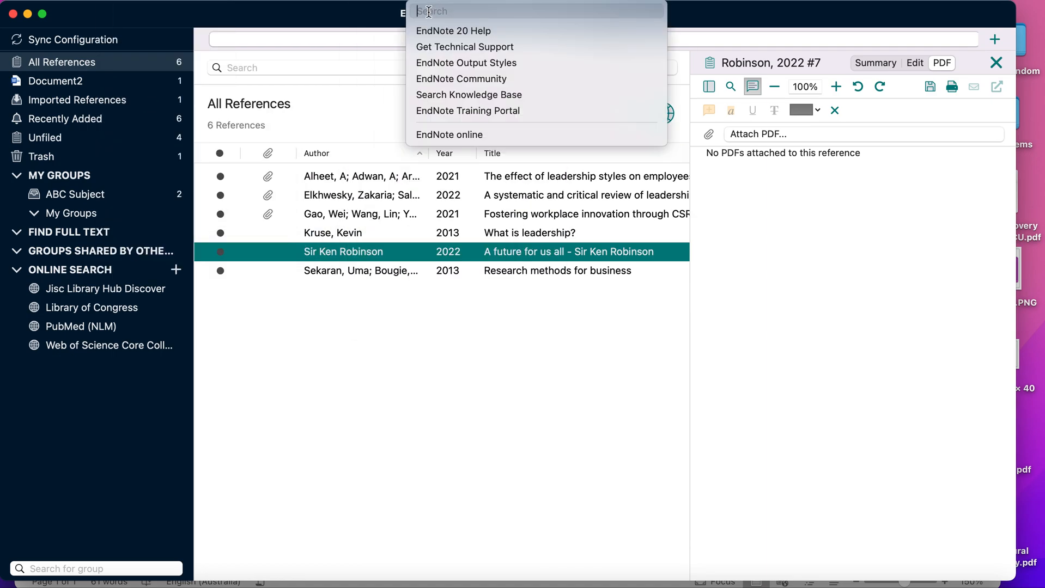
type("apa")
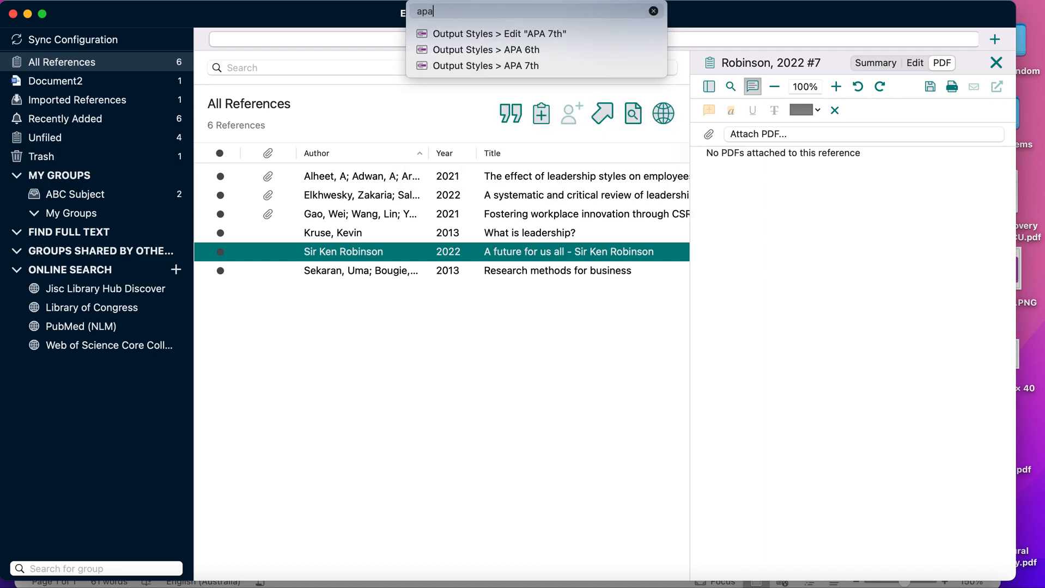
mouse_move(476, 36)
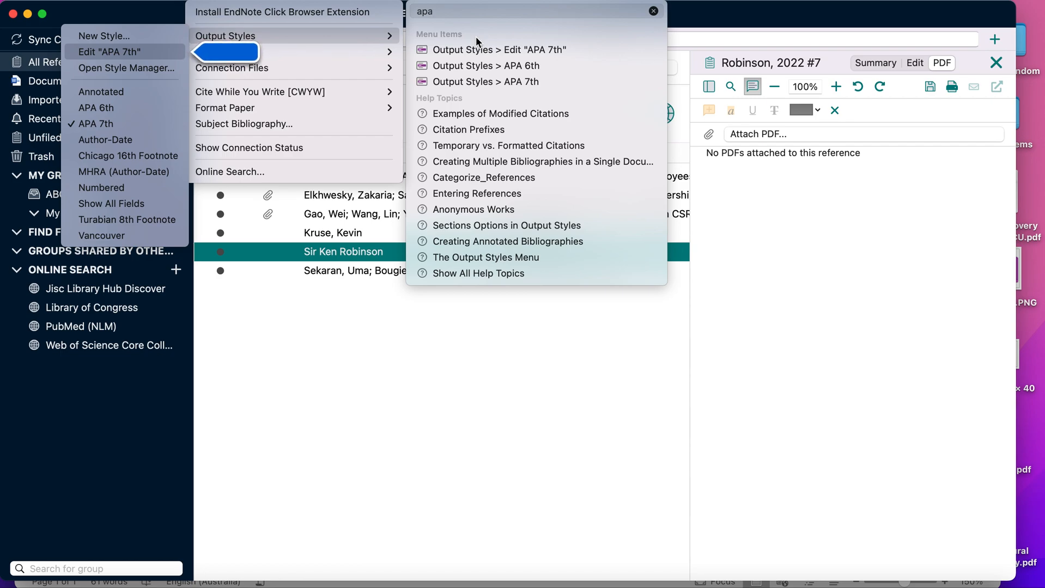
Step: Choose APA 7th as the output style of the EndNote library
left_click(339, 0)
left_click(339, 0)
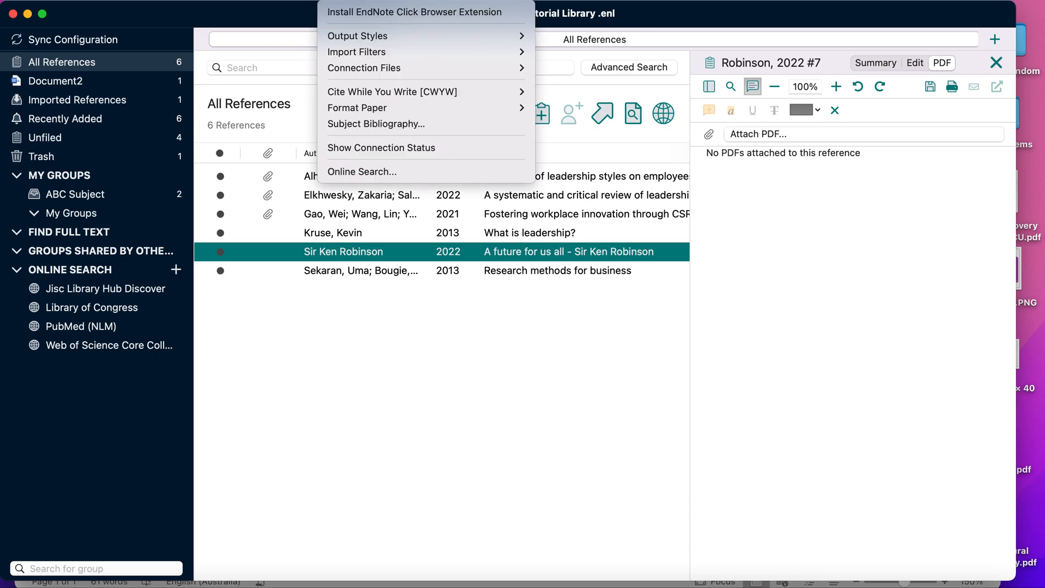
mouse_move(341, 37)
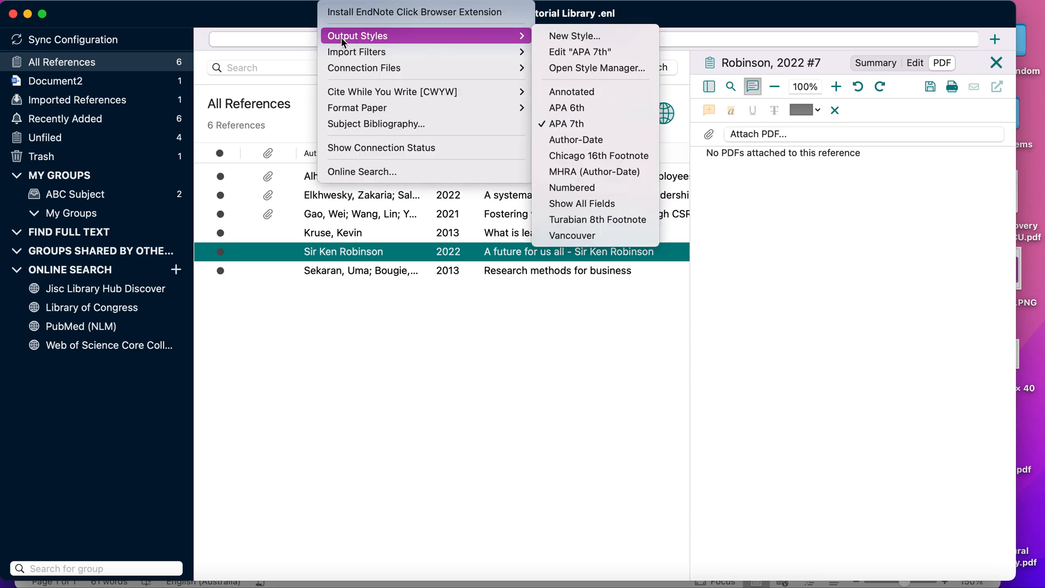
left_click(562, 123)
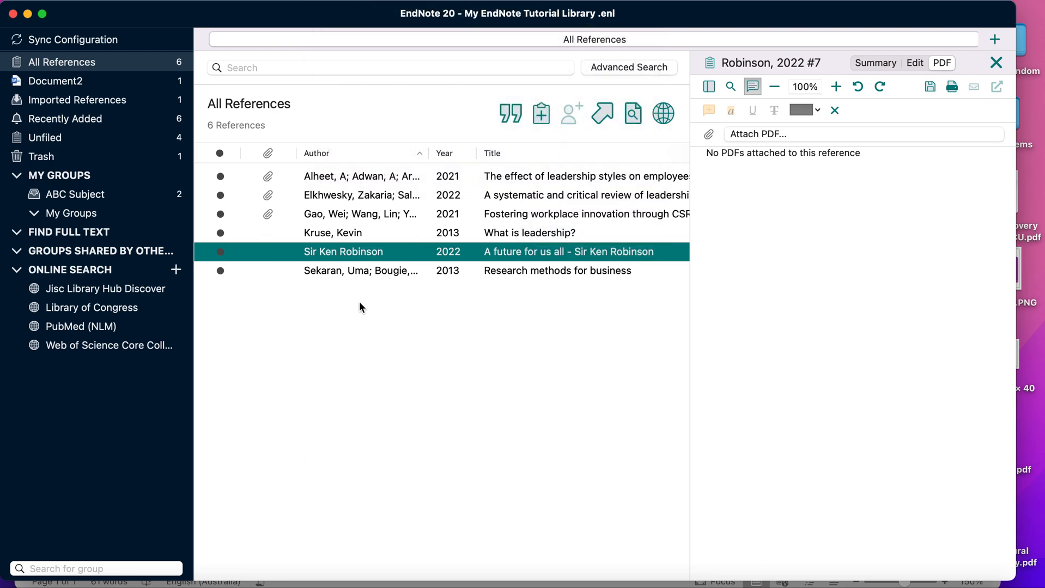
Step: Select the three consecutive references from "A systematic and critical review of leadership" through "What is leadership?" in the library
left_click(357, 197)
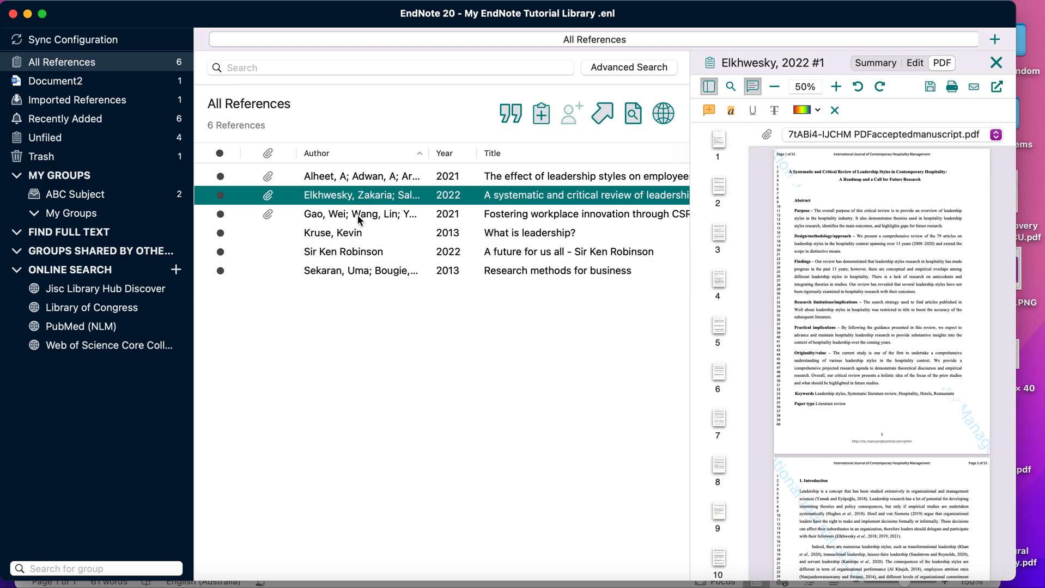
left_click(357, 215, "shift")
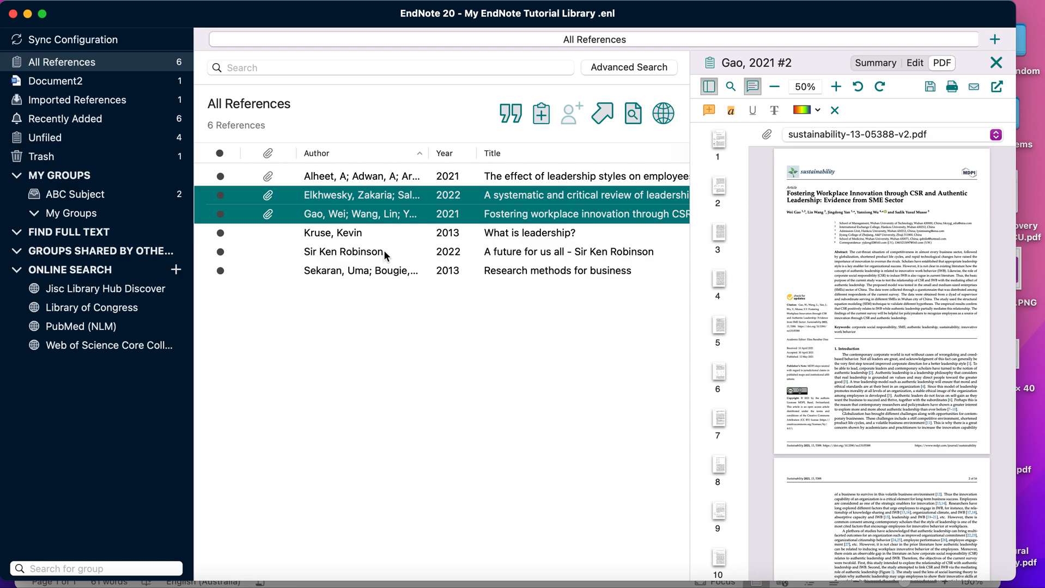
left_click(375, 237, "shift")
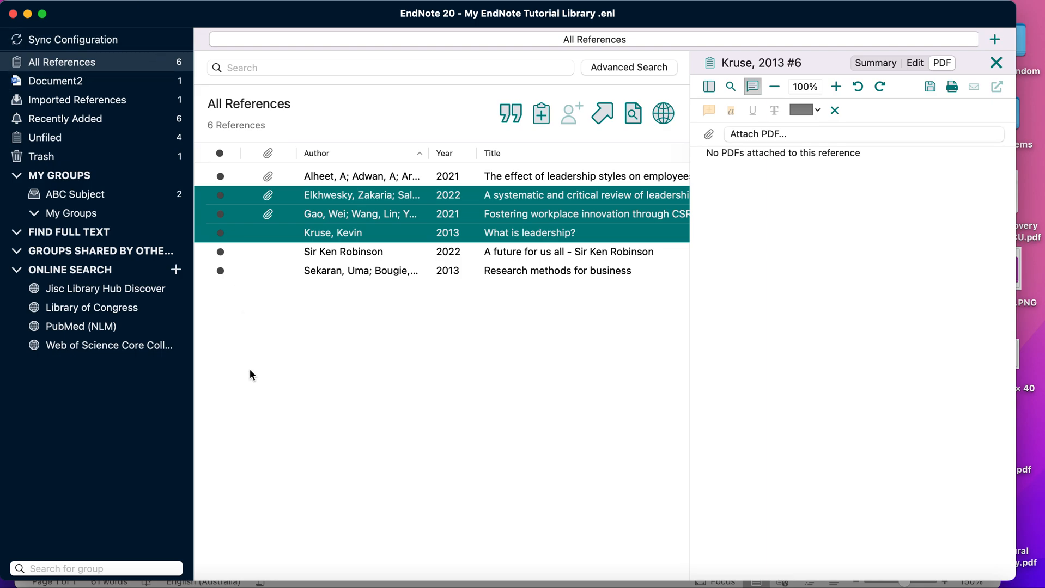
Step: Switch back to the Word document and set its EndNote citation style to APA 7th
left_click(353, 584)
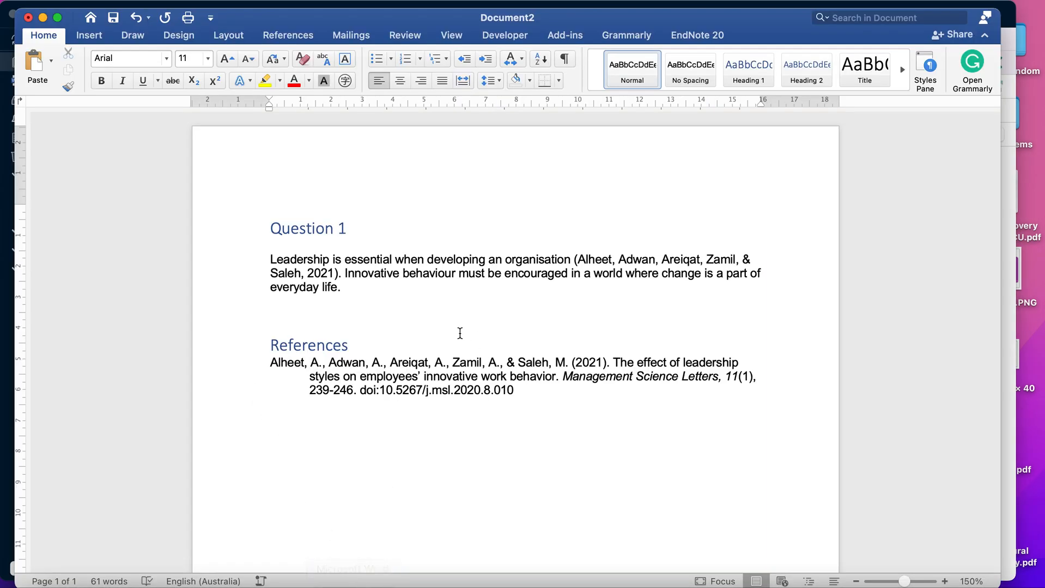
left_click(335, 272)
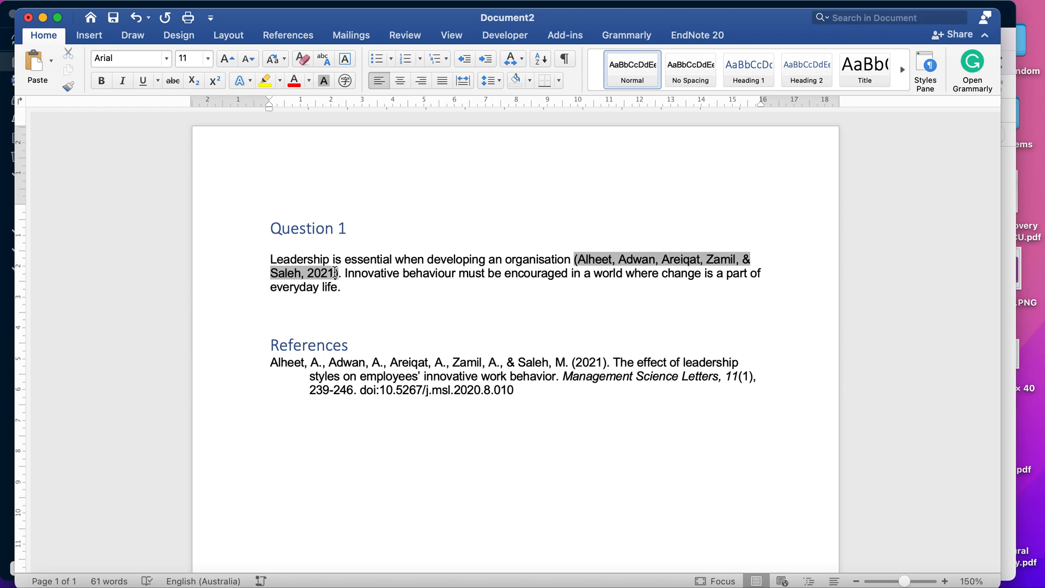
left_click(686, 35)
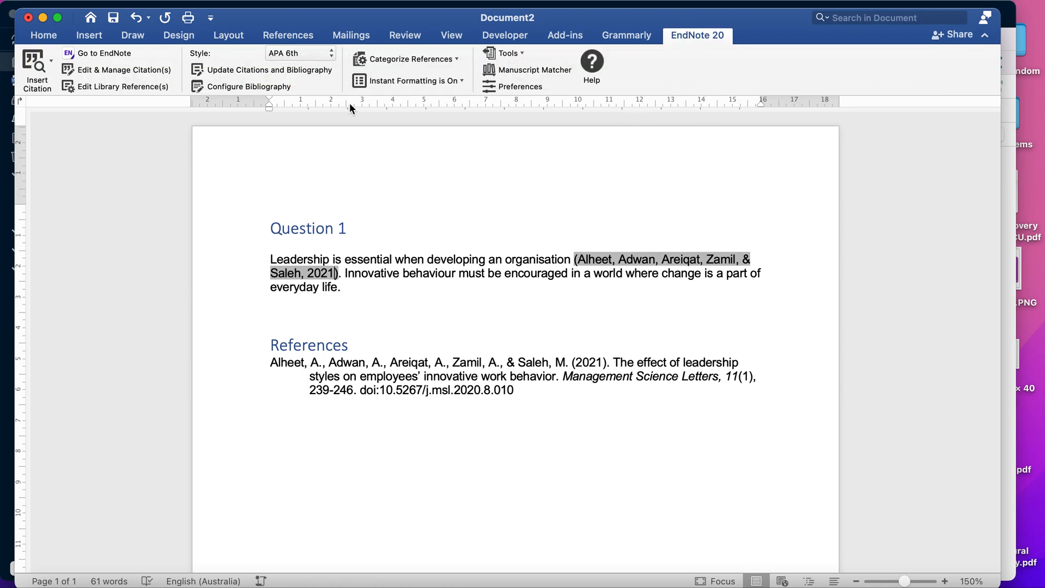
left_click(332, 55)
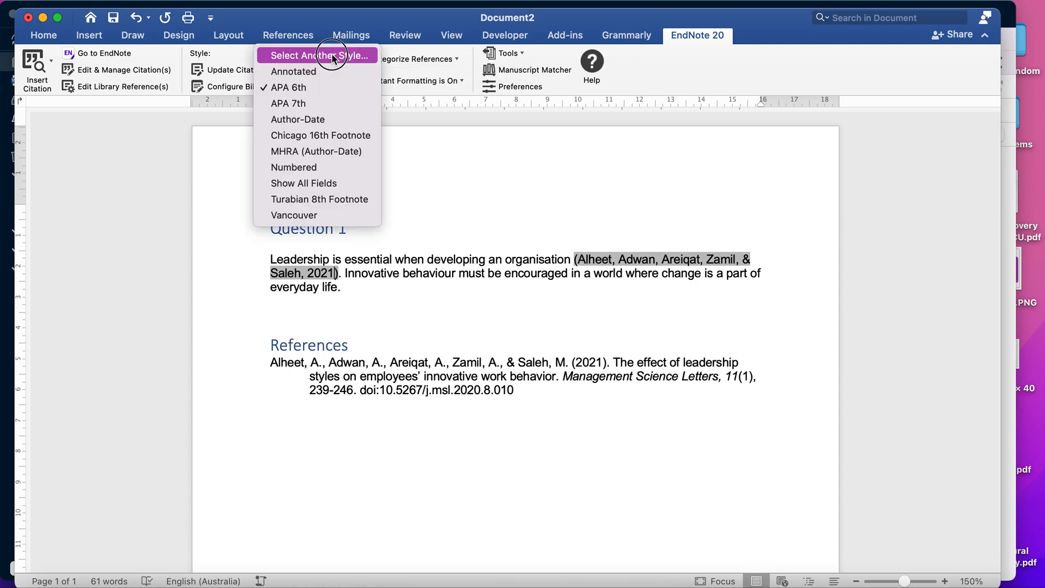
left_click(328, 106)
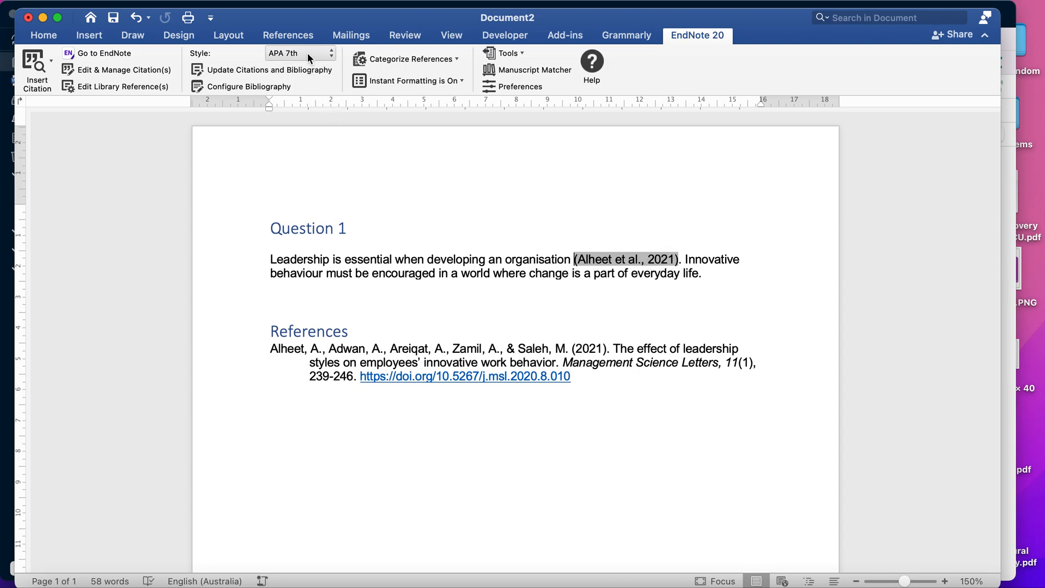
Step: Insert the citations selected in EndNote before the full stop of the paragraph's last sentence and review the updated reference list
left_click(709, 273)
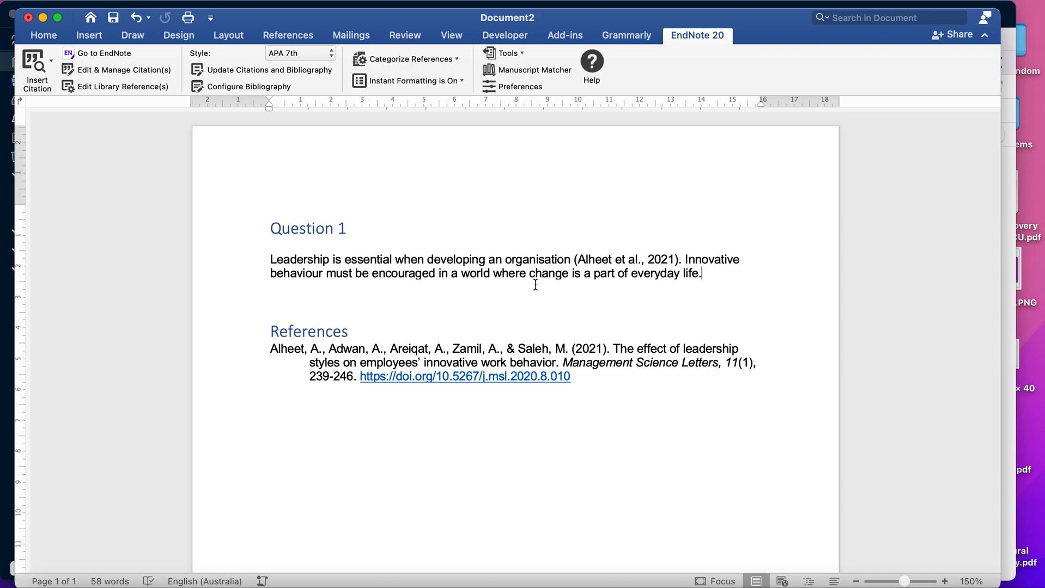
left_click(699, 273)
left_click(51, 66)
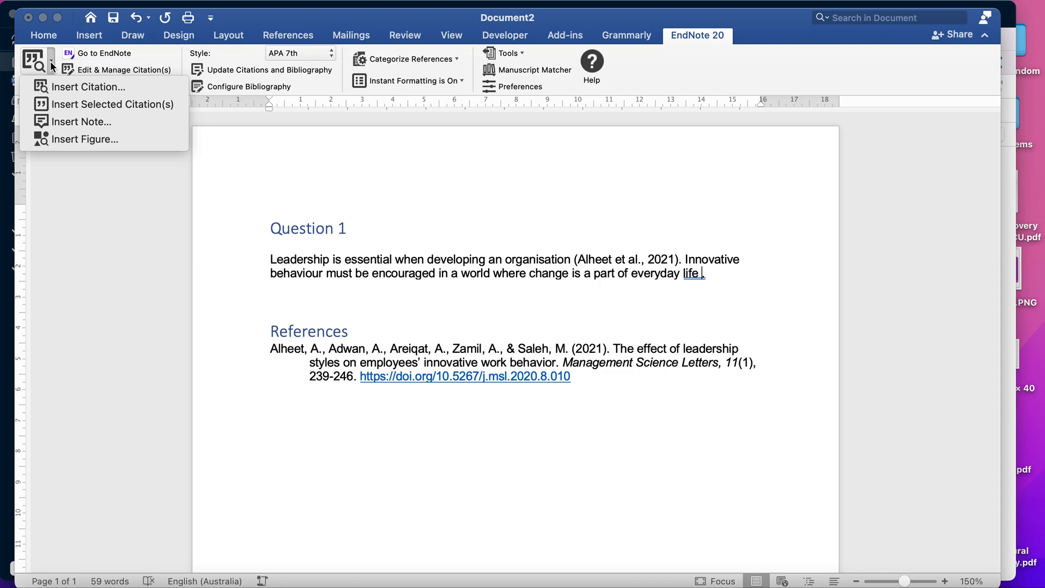
left_click(63, 105)
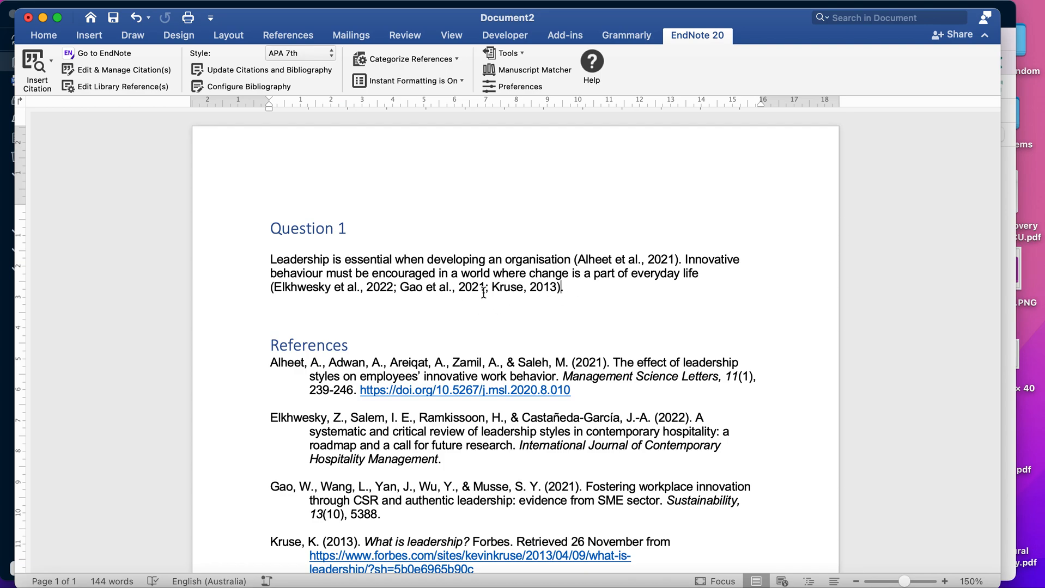
scroll(606, 331, "down", 4)
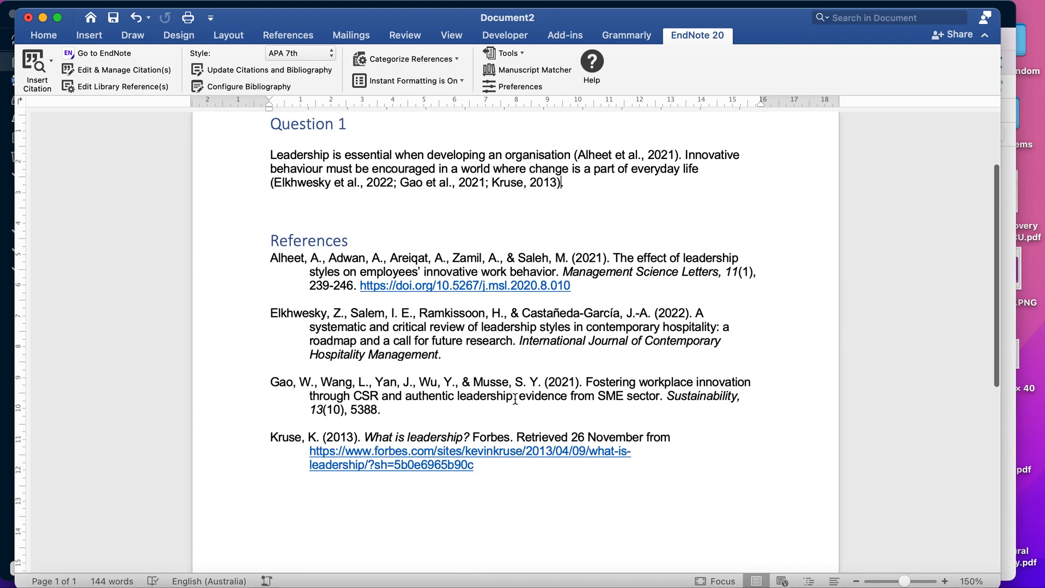
Step: Delete the grouped citation of three references and the full stop that close the paragraph's last sentence
scroll(514, 473, "up", 2)
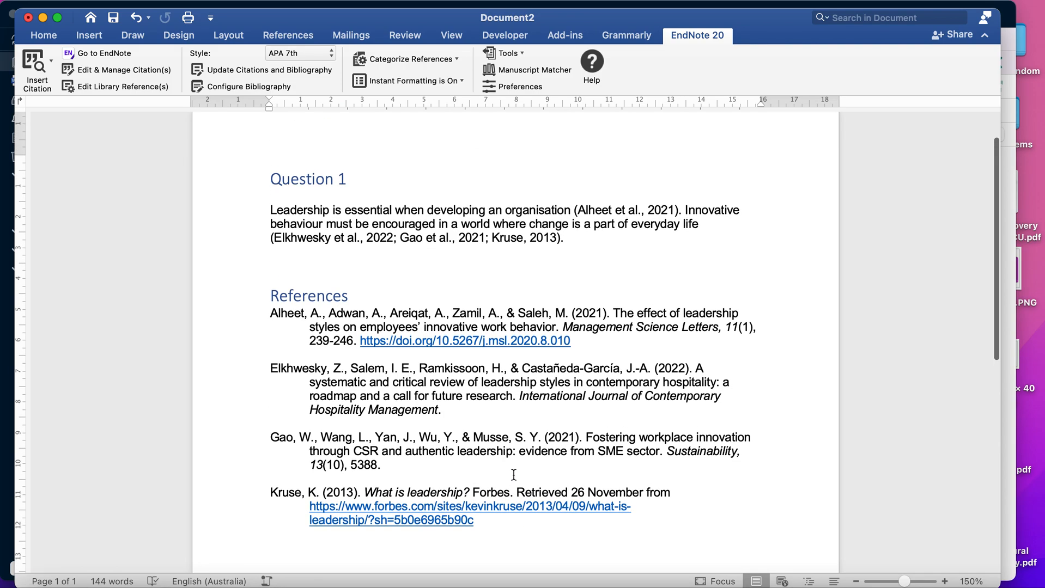
left_click(577, 241)
left_click_drag(577, 241, 266, 239)
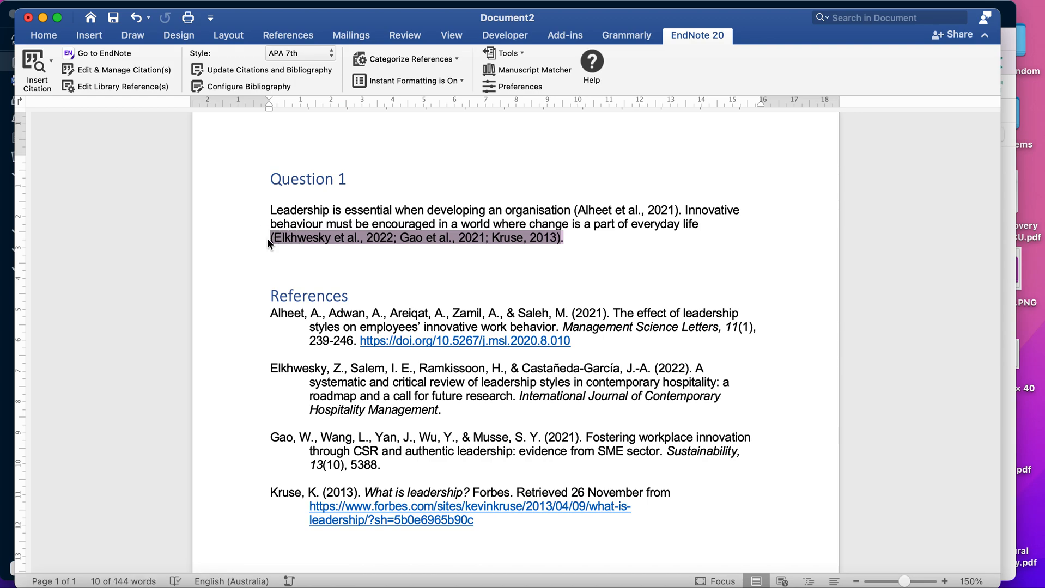
key("BackSpace")
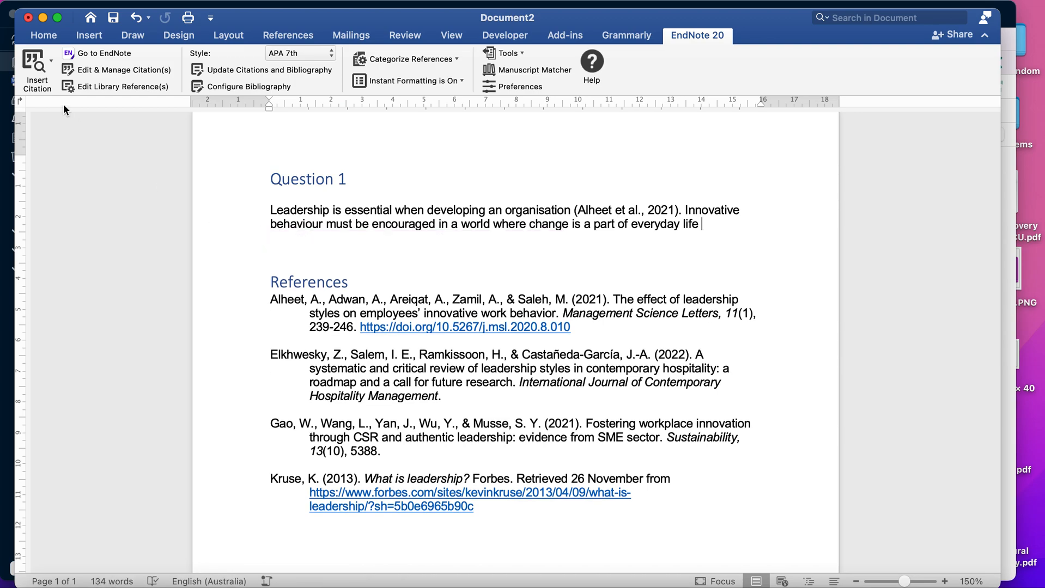
Step: Open the EndNote citation finder at the end of the paragraph and clear its previous search term
left_click(49, 65)
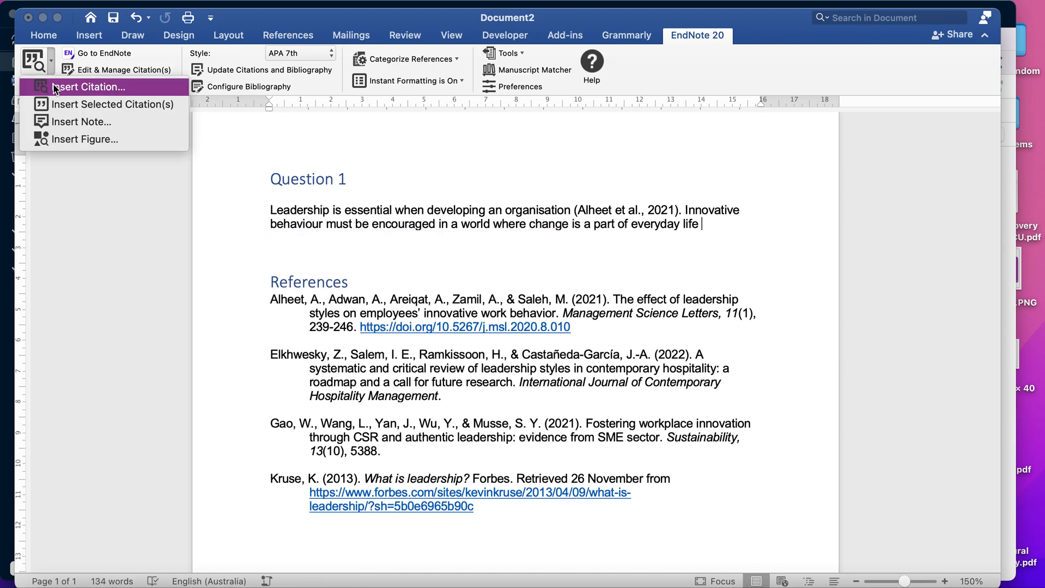
left_click(55, 88)
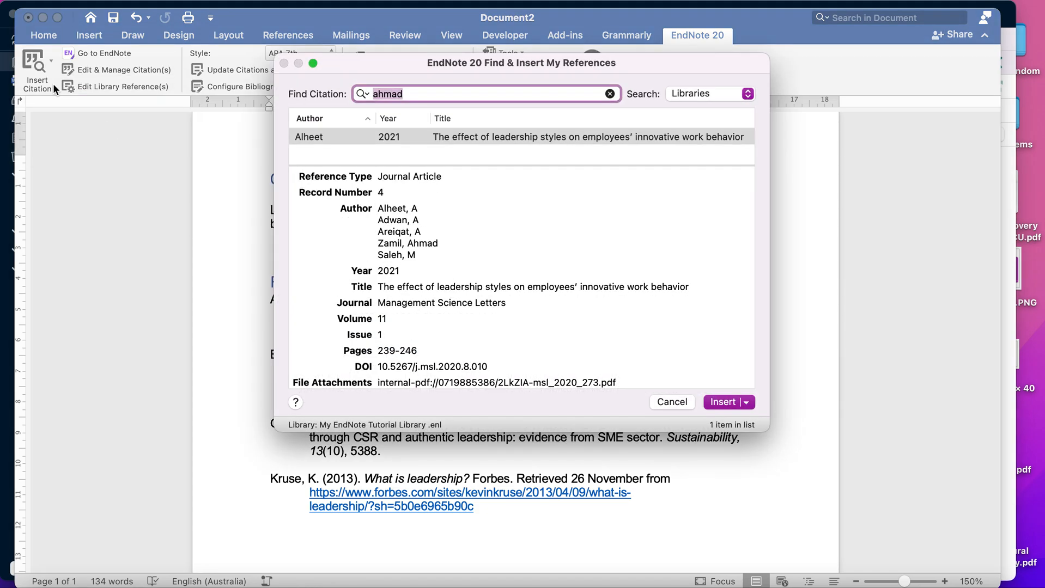
left_click(412, 94)
key("BackSpace")
key("BackSpace")
key("BackSpace")
key("BackSpace")
key("BackSpace")
Step: Insert the listed reference "The effect of leadership styles on employees' innovative work behavior" as a citation at the paragraph's end
left_click_drag(258, 21, 240, 311)
left_click_drag(347, 61, 568, 35)
type("Gao")
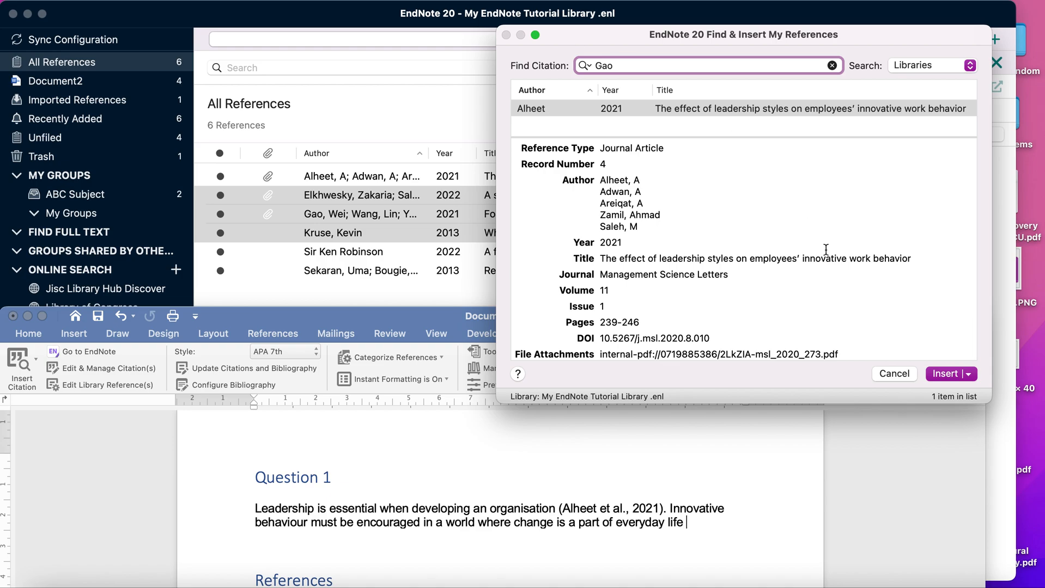
left_click(938, 374)
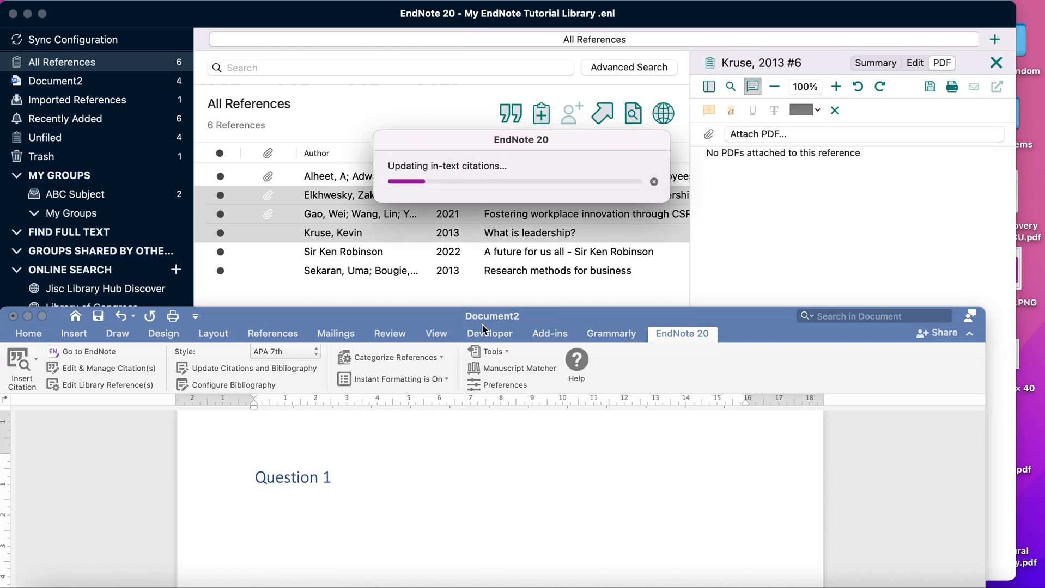
left_click_drag(284, 315, 302, 76)
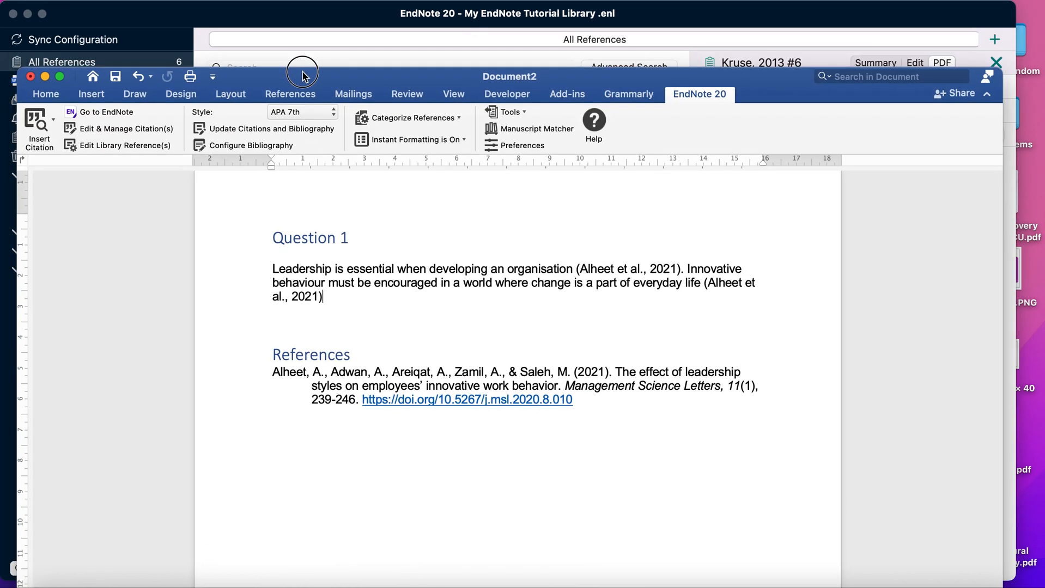
Step: Find the reference "What is leadership?" by its author's surname and add it to the citation at the paragraph's end
left_click(317, 295)
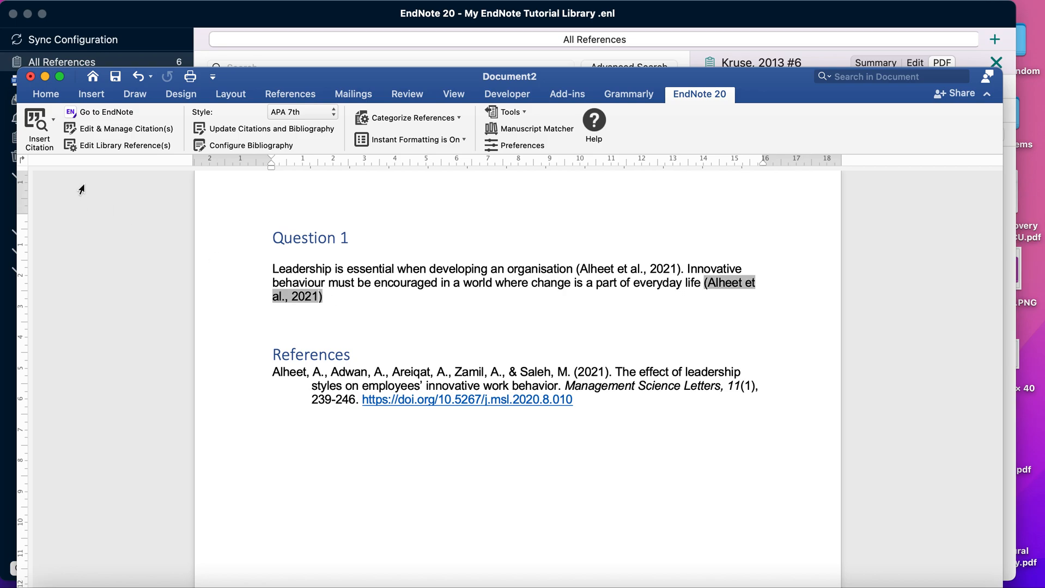
left_click(53, 124)
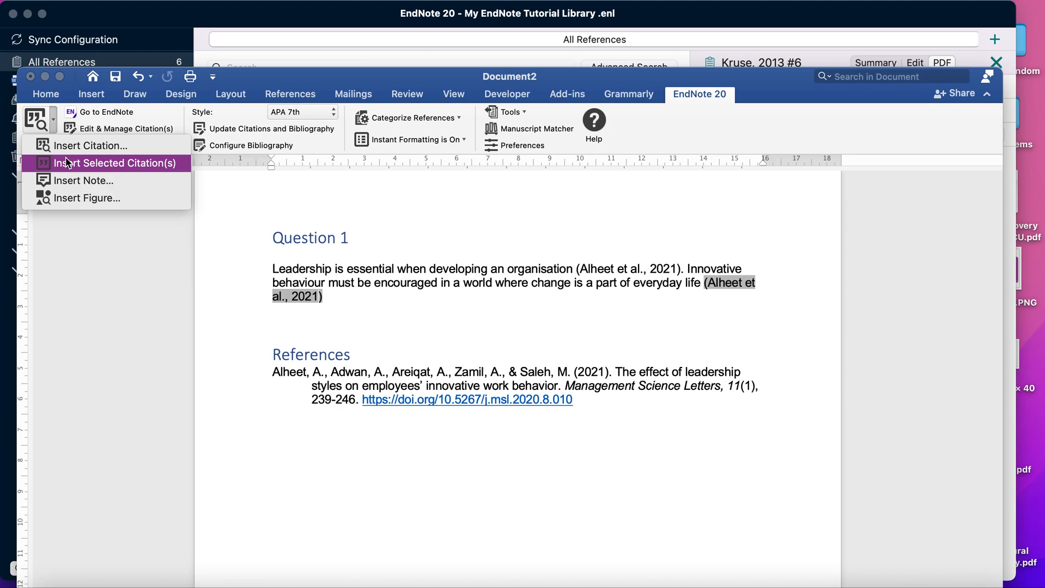
left_click(67, 146)
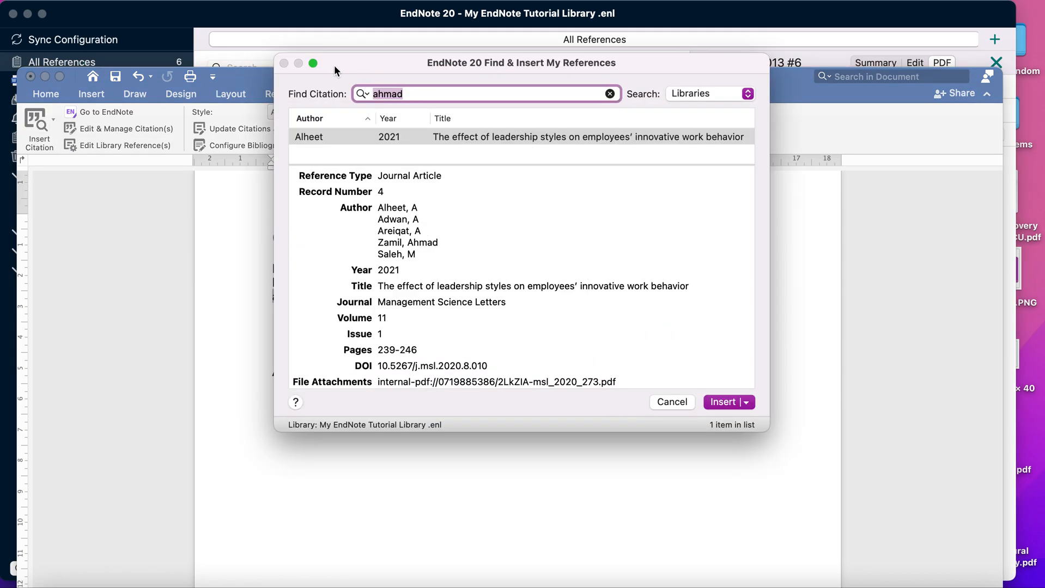
left_click_drag(229, 73, 224, 289)
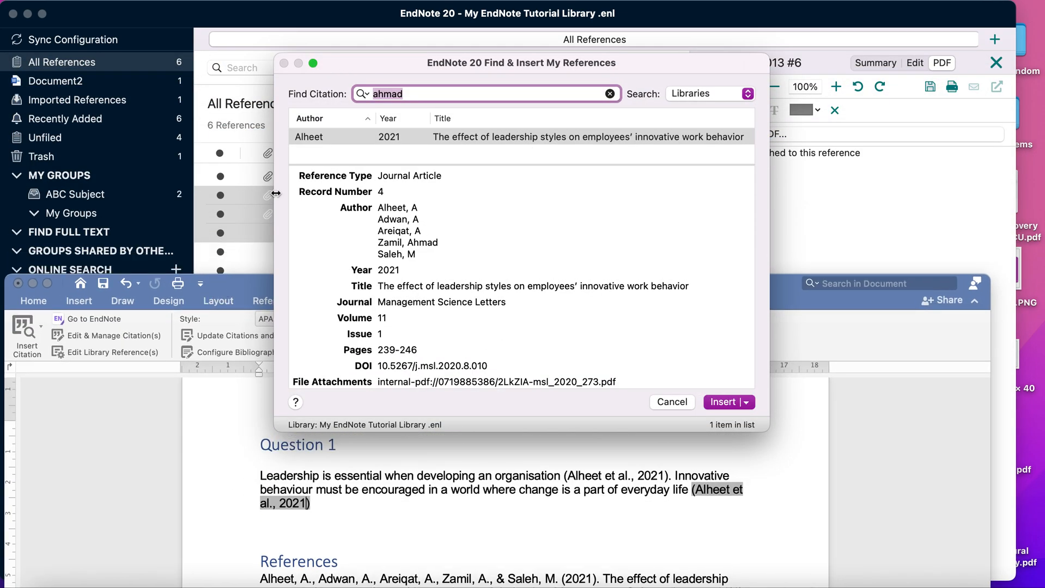
left_click_drag(339, 63, 525, 46)
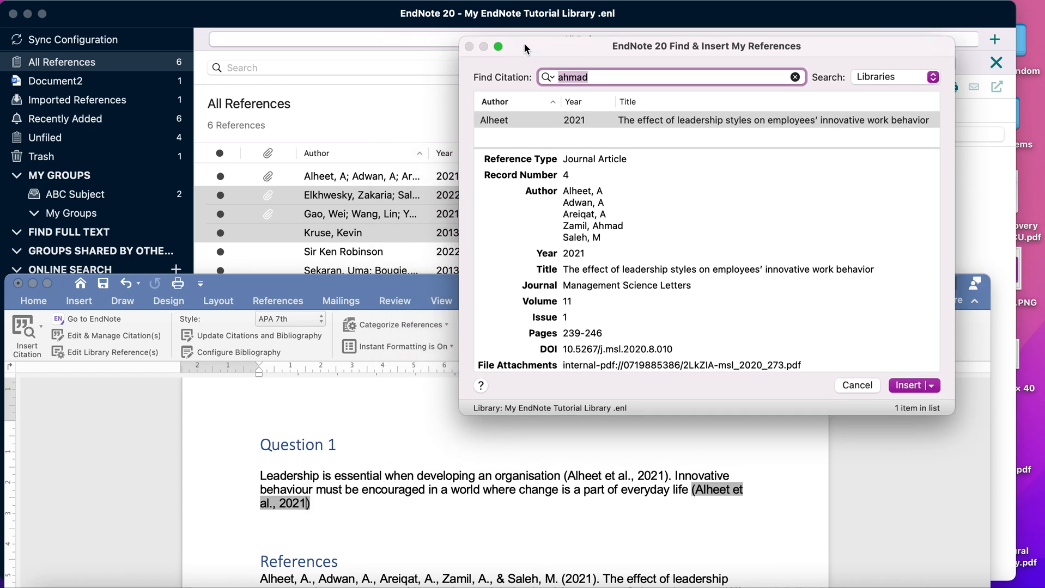
type("kruse")
key("Return")
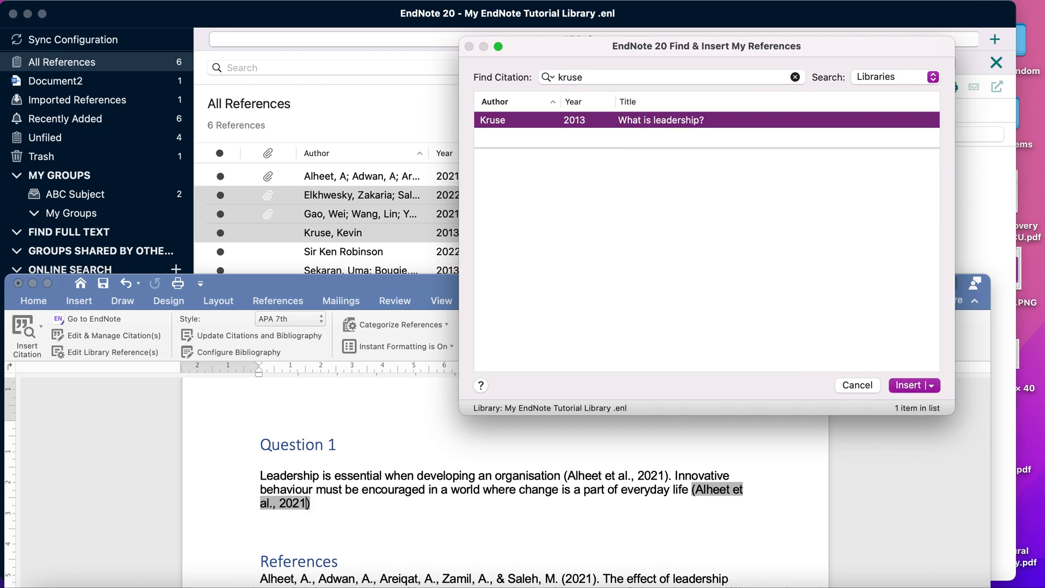
left_click(909, 385)
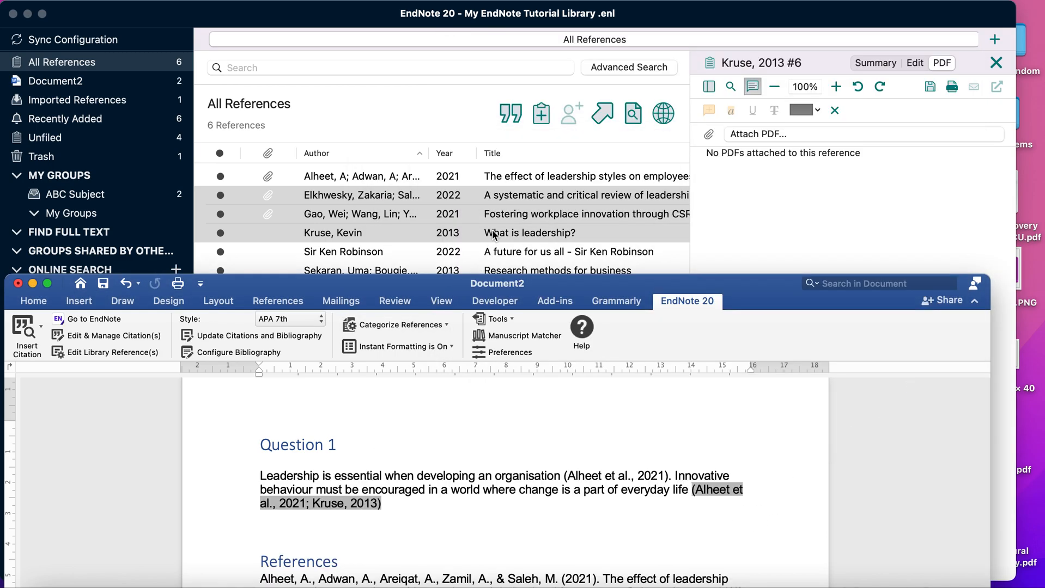
scroll(493, 234, "down", 1)
scroll(493, 231, "up", 1)
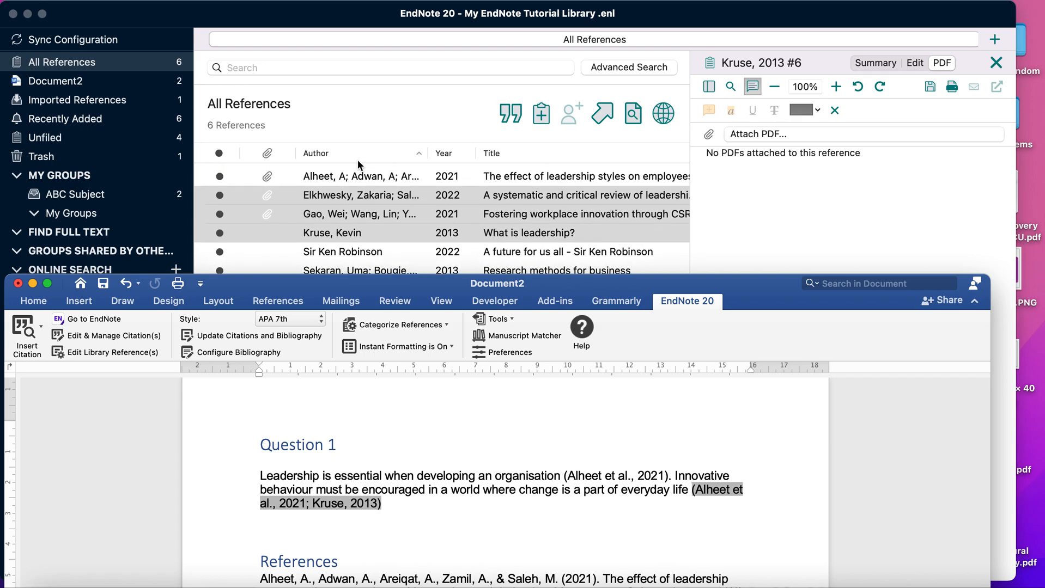
left_click_drag(763, 284, 783, 59)
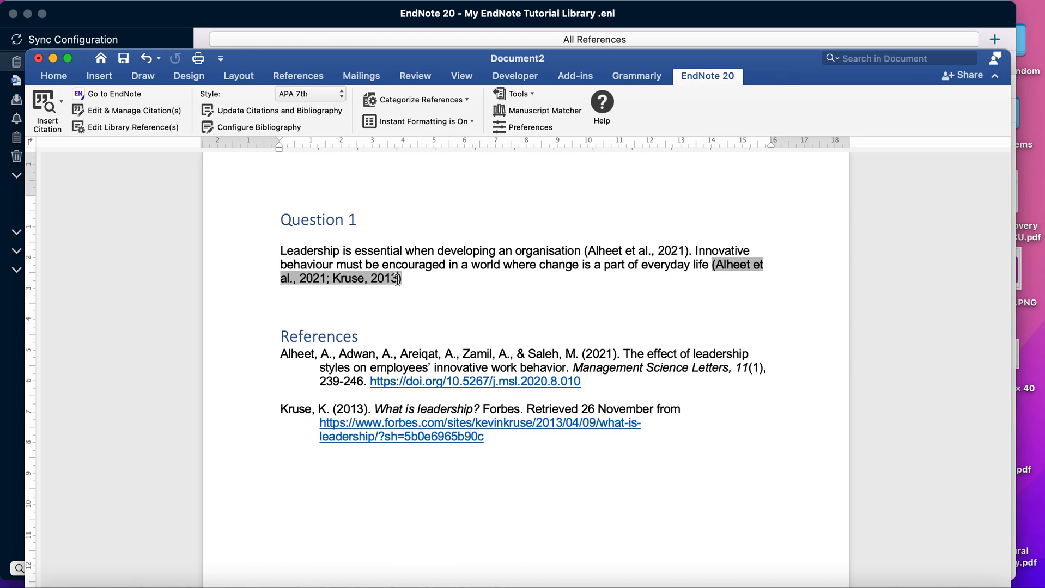
Step: Find "The effect of leadership styles on employees' innovative work behavior" by author and try inserting it again into the closing grouped citation
left_click(61, 104)
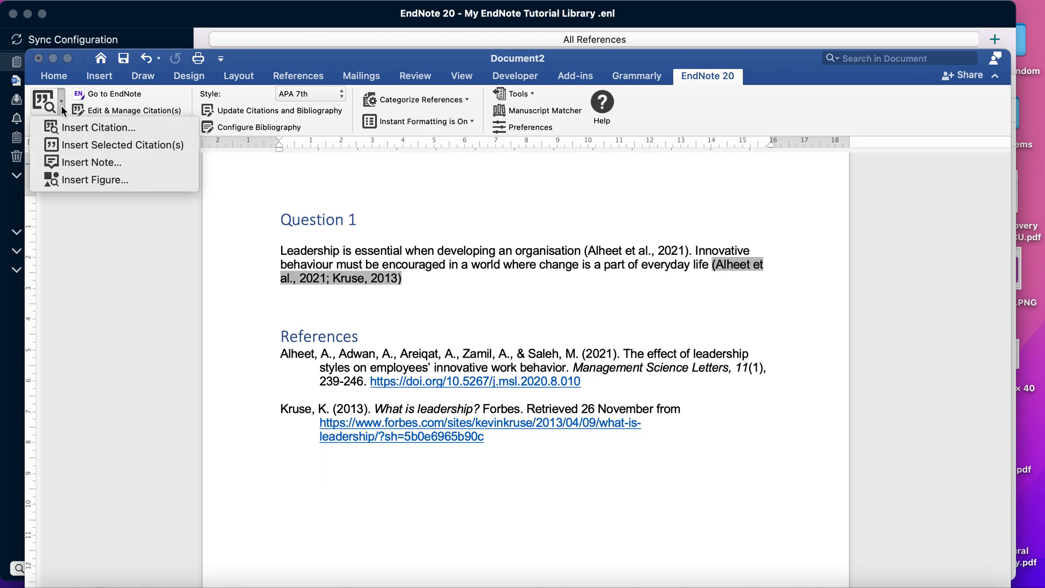
left_click(68, 128)
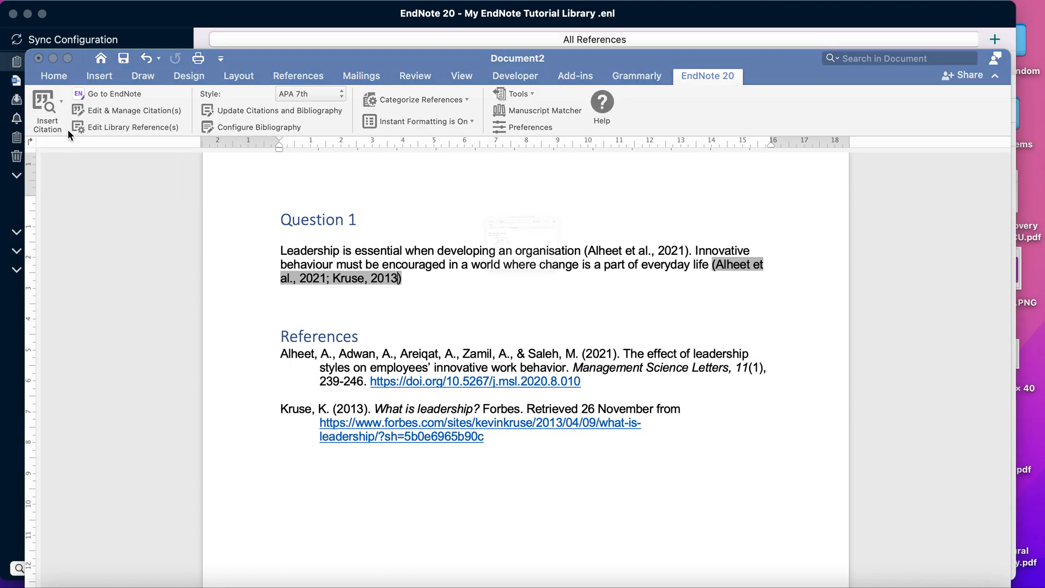
type("alhee")
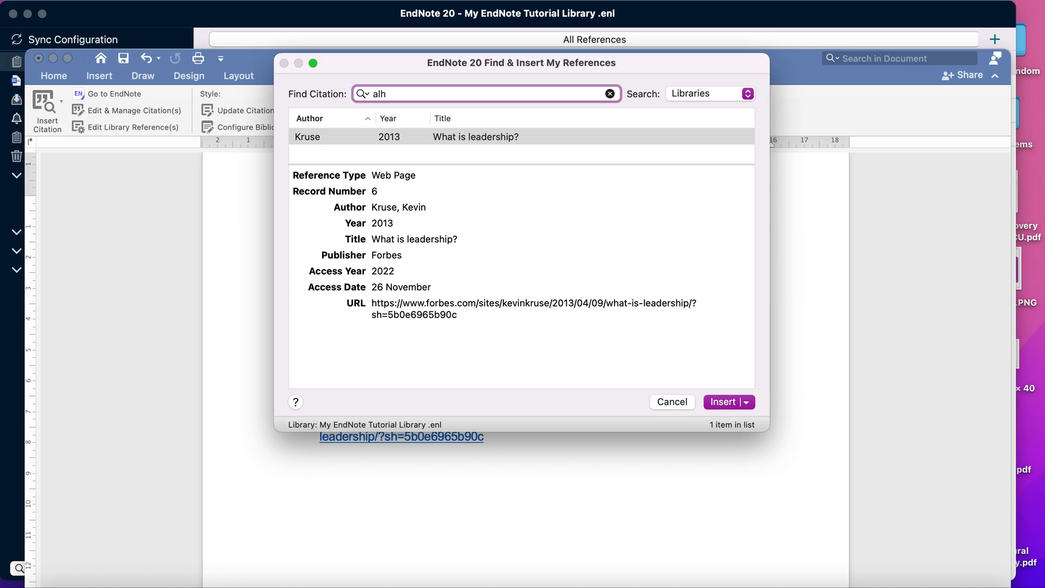
key("Return")
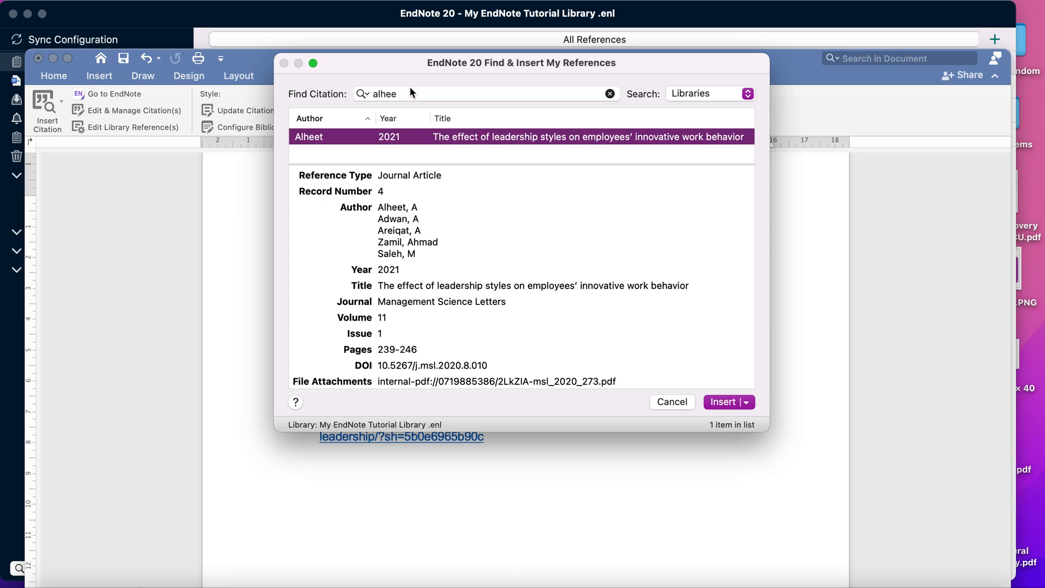
left_click(714, 401)
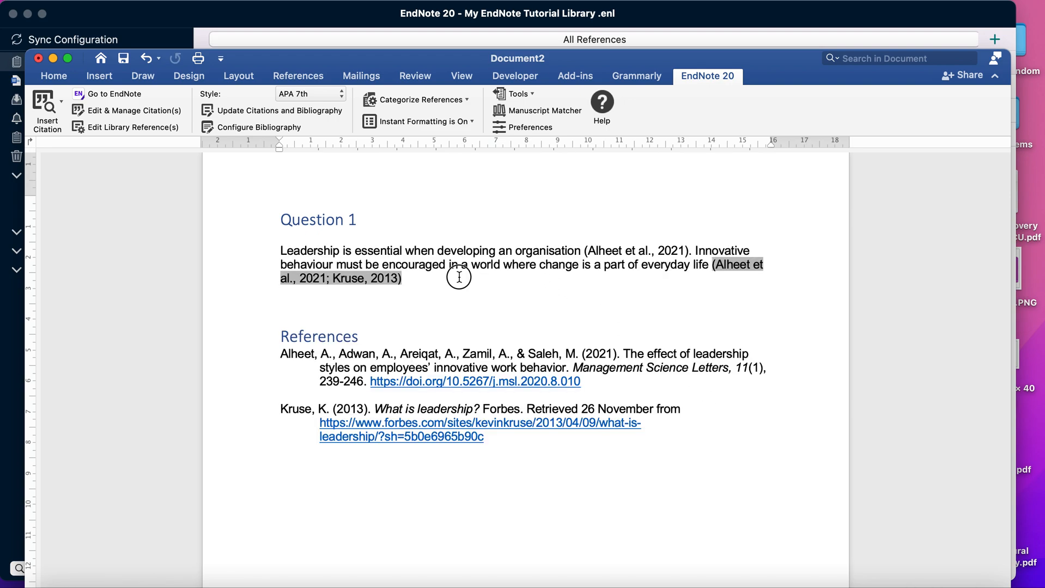
Step: Add a full stop after the grouped citation and begin a new sentence with "It should be noted that"
left_click(421, 277)
type(".")
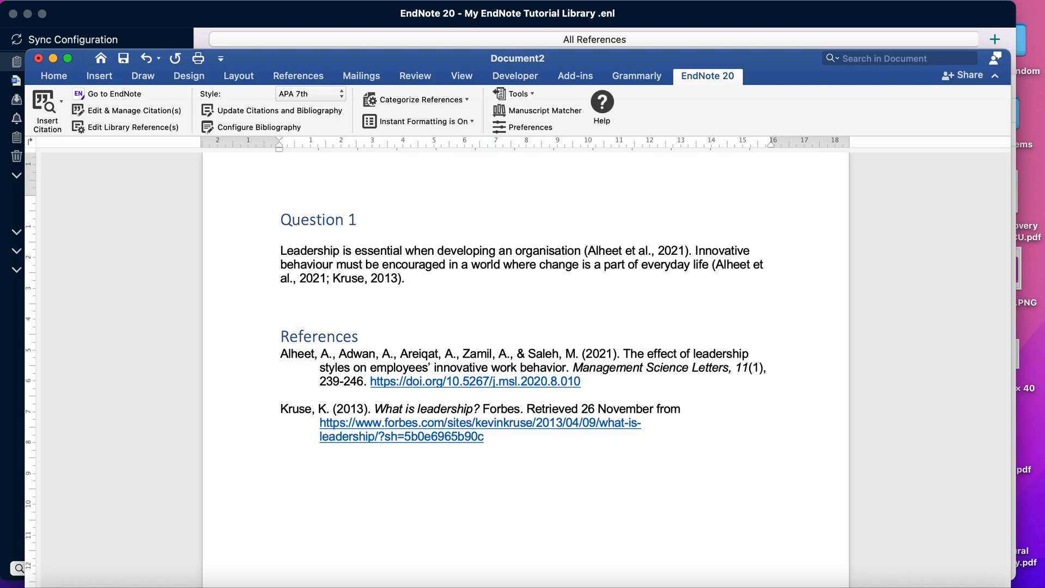
left_click(411, 280)
type("It should be noted that")
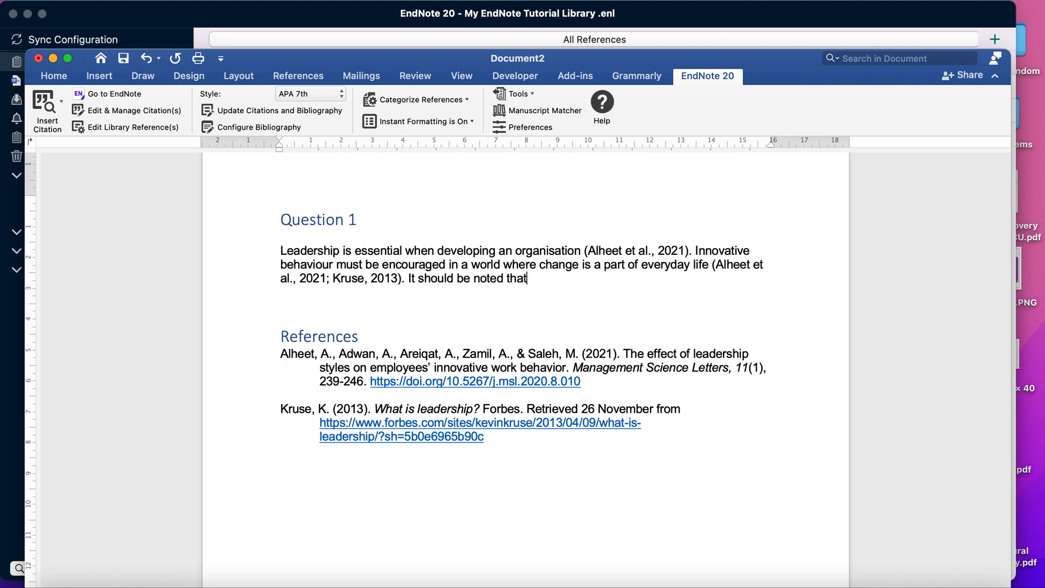
Step: Continue the sentence with the quotation "many factors that enhance the innovative work behaviour of employees", followed by should be considered
type(" \"")
type("many fact")
type("ors")
type(" that en")
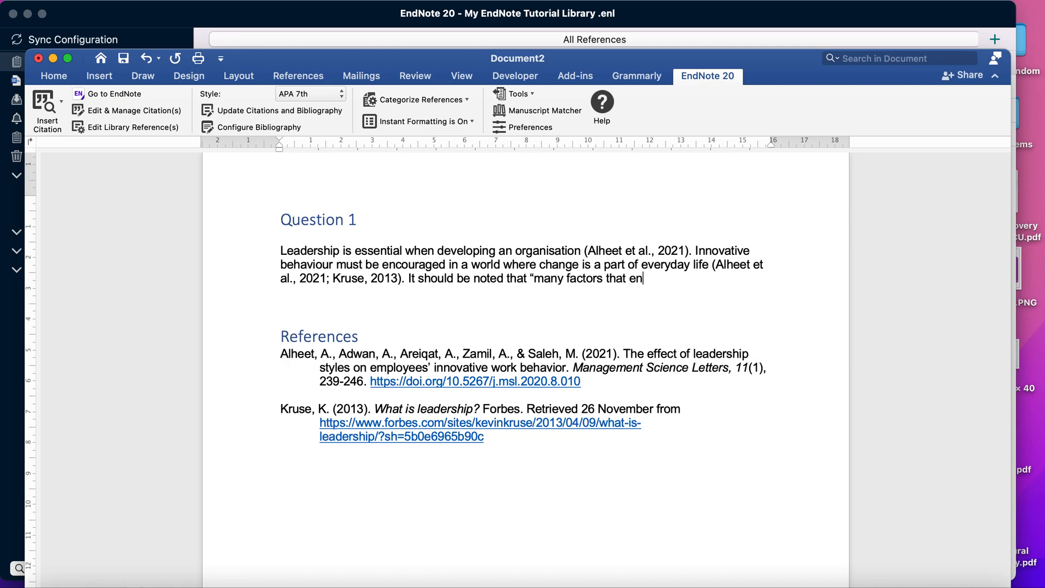
type("han")
type("ce ")
type("the ")
type("innovat")
type("ive ")
type("work")
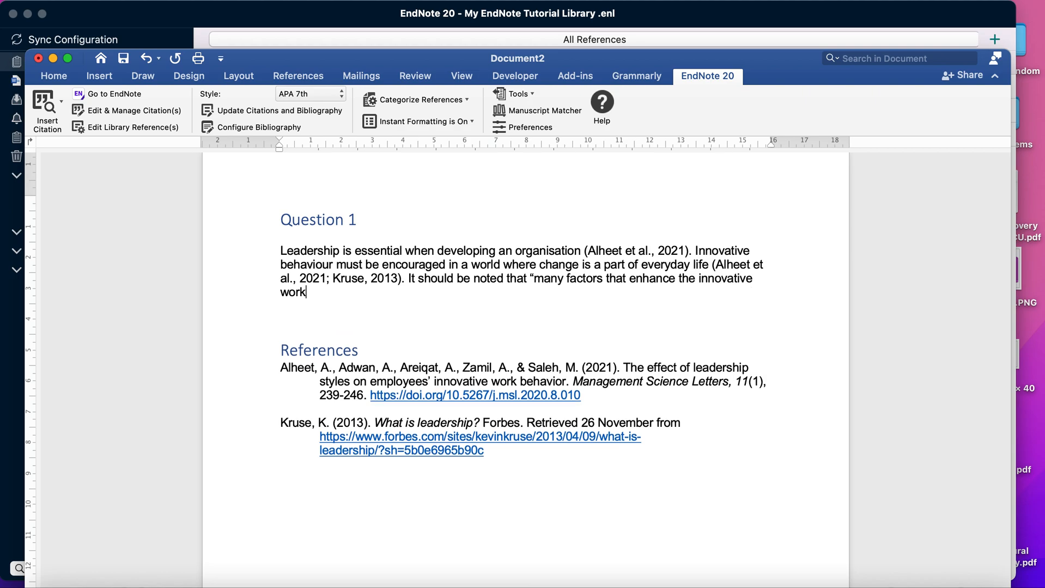
type(" behaviour of em")
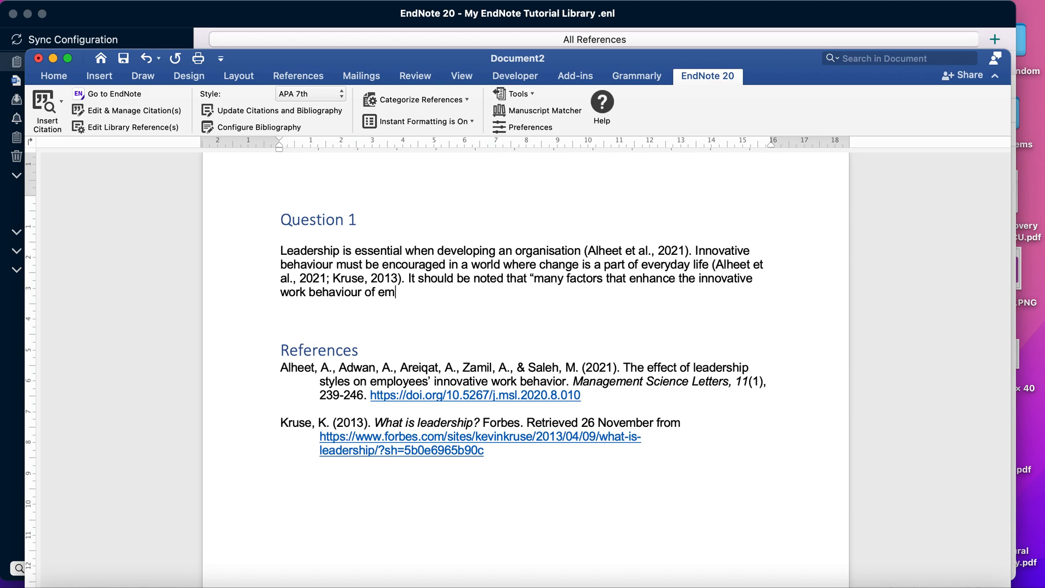
type("ployees should be considr")
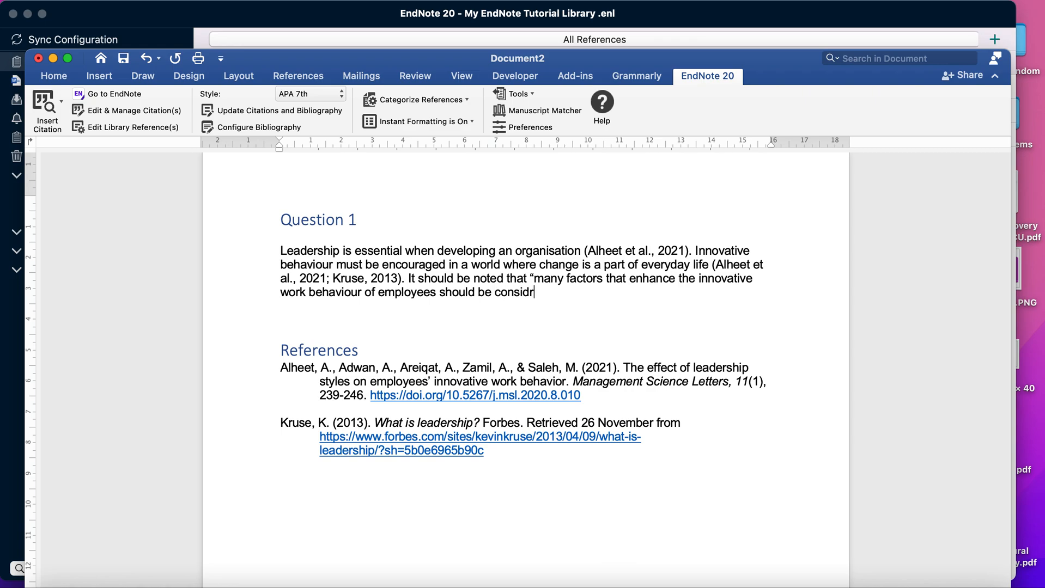
key("BackSpace")
type("ered")
left_click(436, 292)
type("\"")
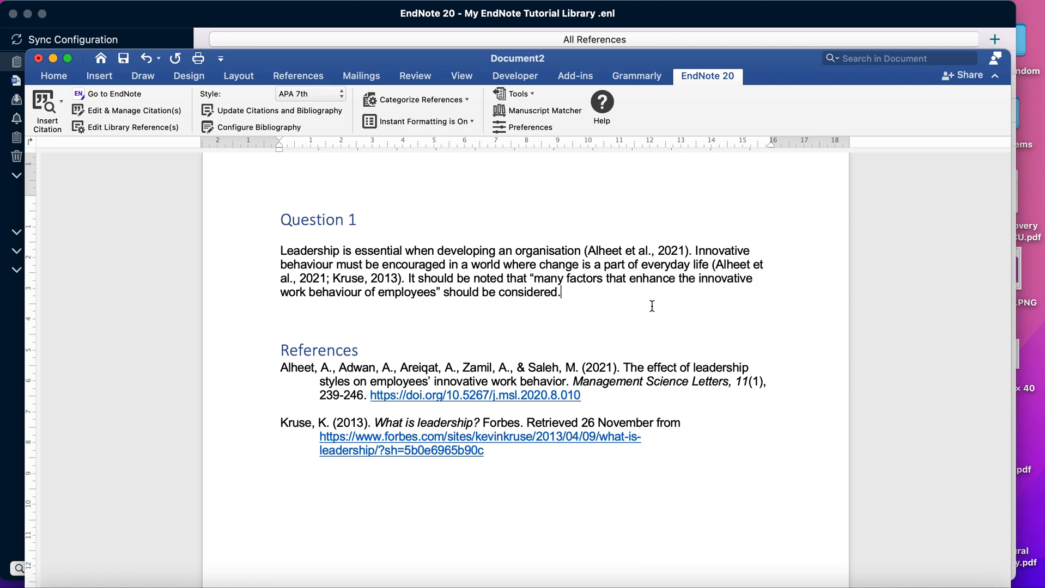
Step: Remove the words "It should be noted that" in front of the quotation
left_click(613, 290)
left_click(515, 280)
left_click_drag(515, 280, 412, 283)
key("BackSpace")
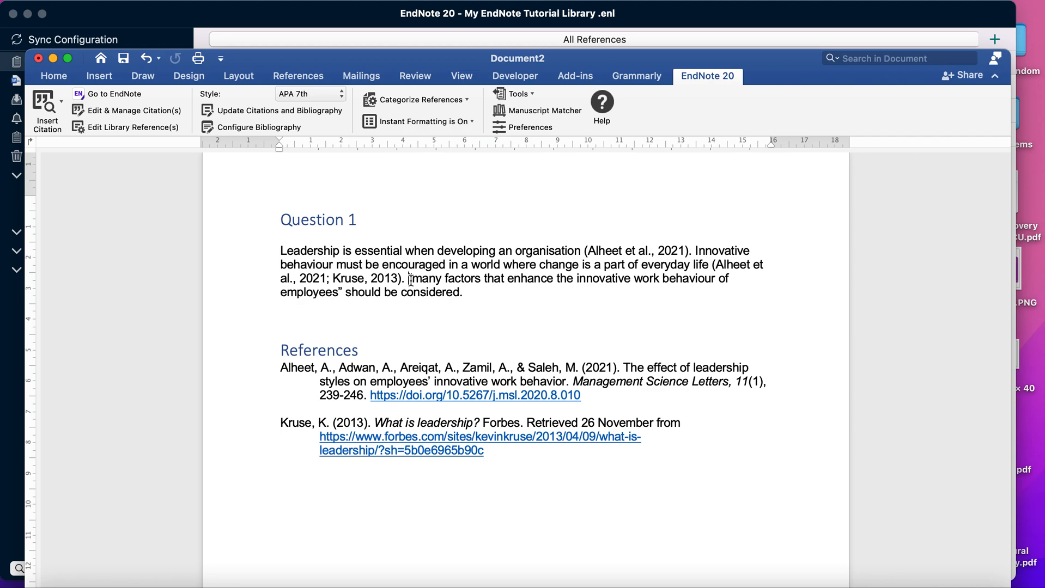
Step: Insert the citation for "The effect of leadership styles on employees' innovative work behavior" before the quotation, followed by a space
left_click(61, 100)
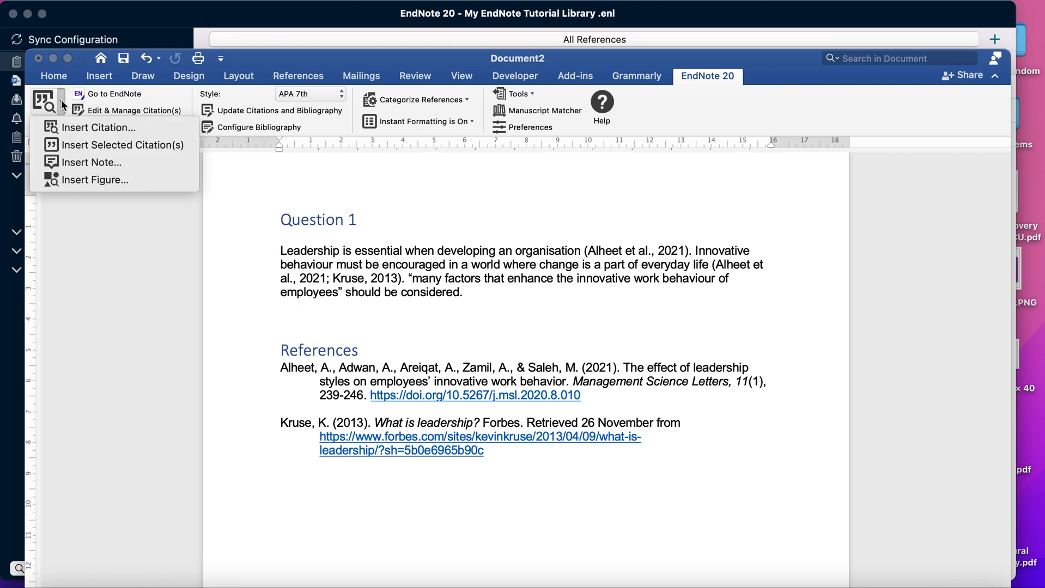
left_click(73, 128)
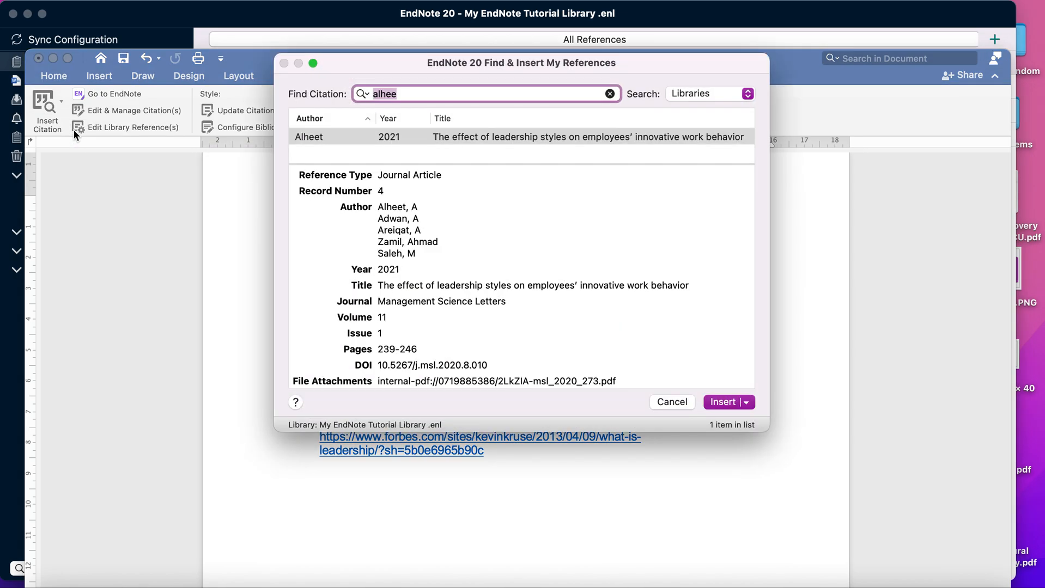
left_click(723, 402)
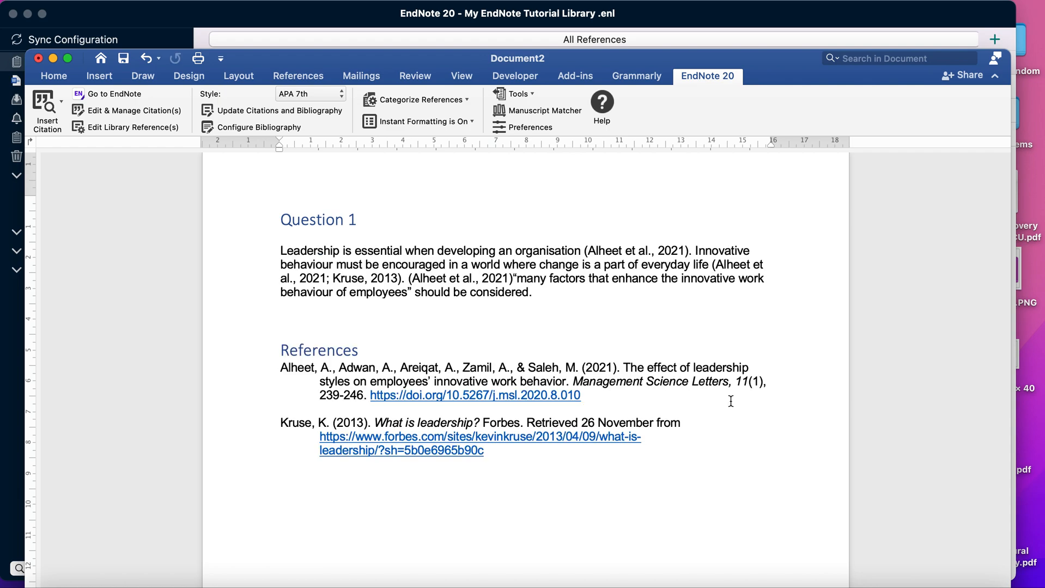
left_click(517, 279)
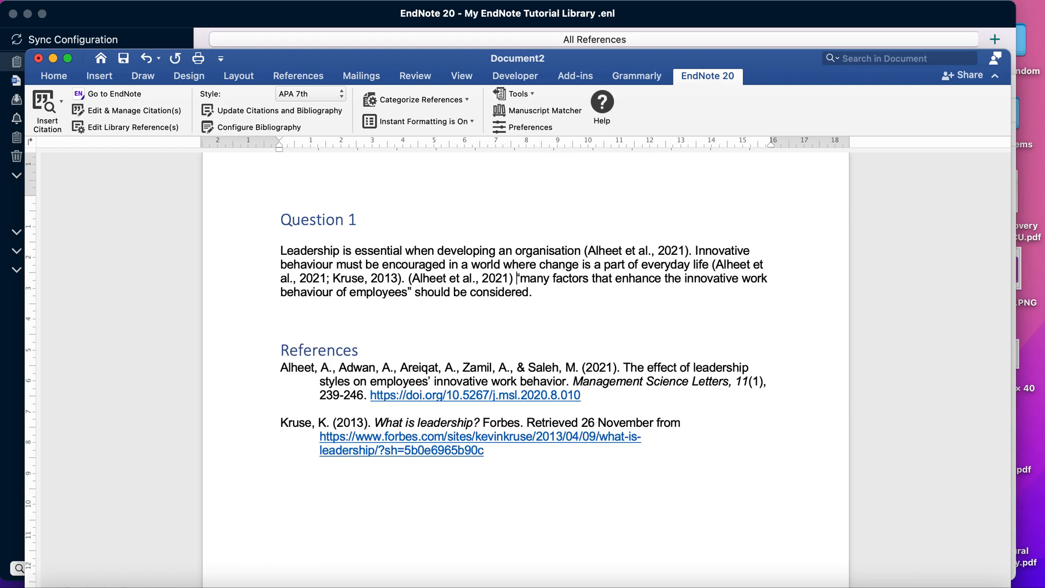
Step: Change the citation in front of the quotation to the format "Display as: Author (Year)"
left_click(405, 278)
left_click(515, 278)
left_click(478, 280)
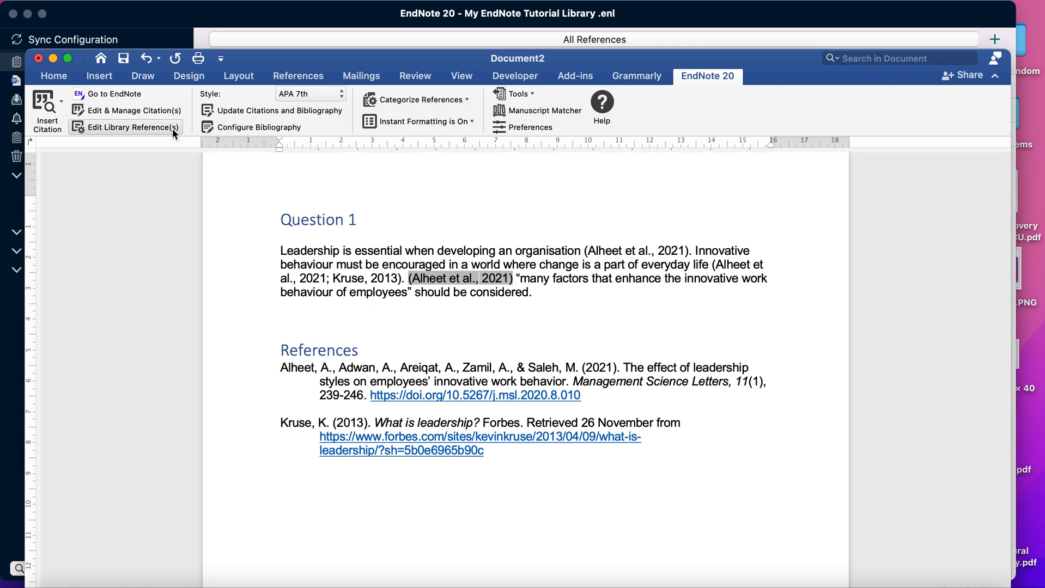
left_click(160, 111)
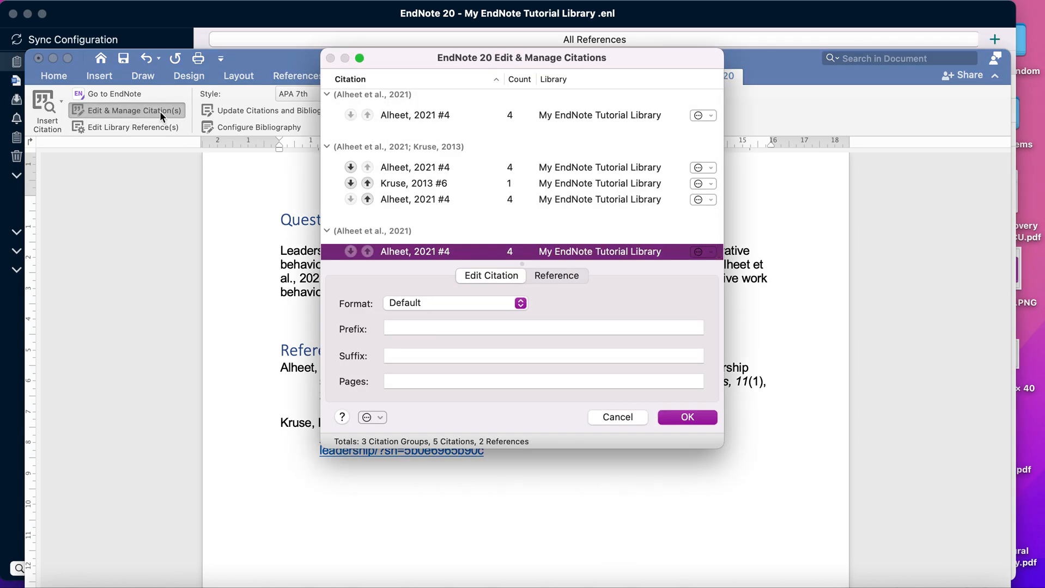
left_click(427, 303)
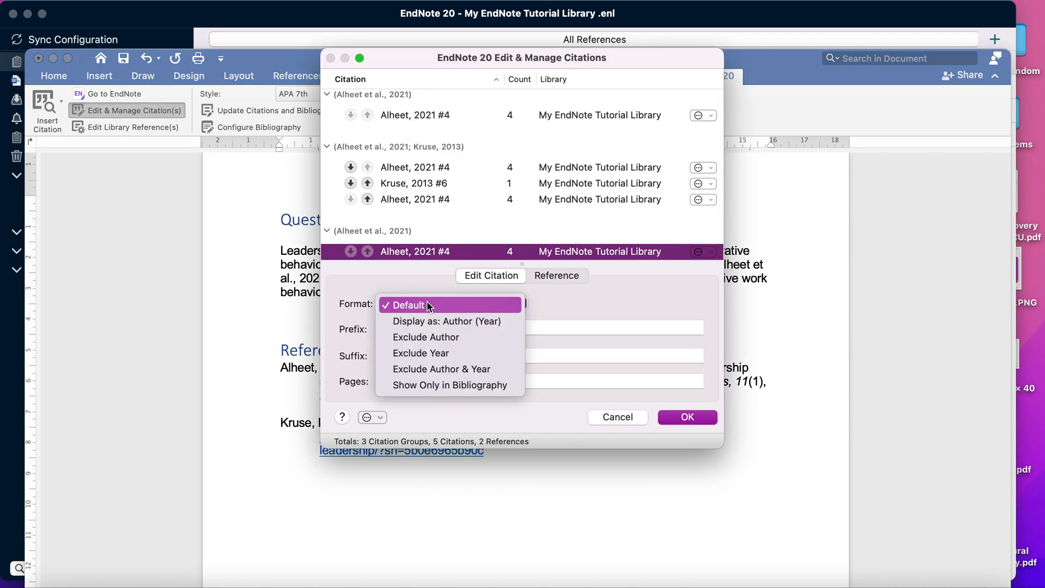
left_click(434, 321)
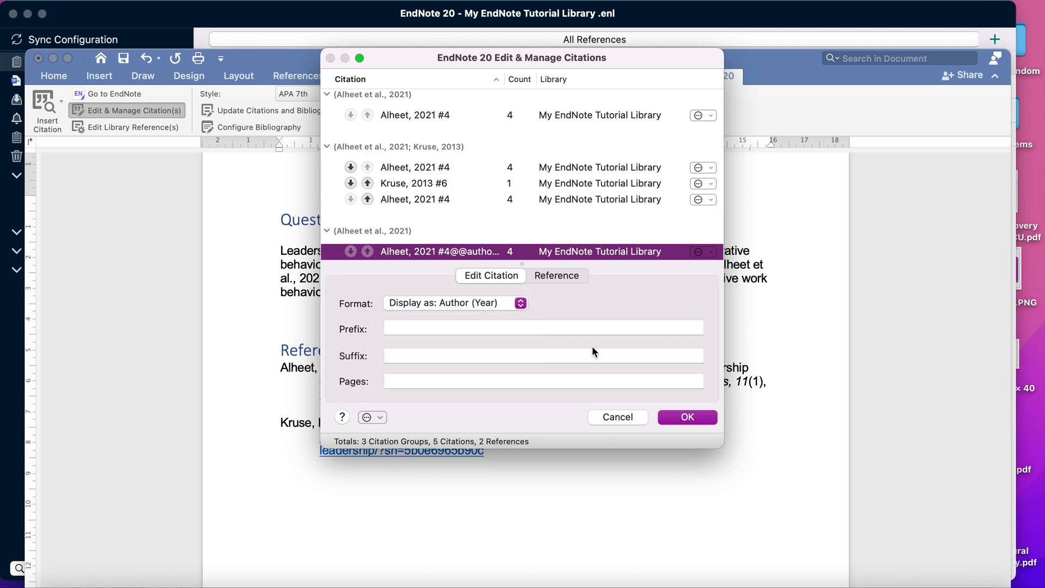
left_click(696, 418)
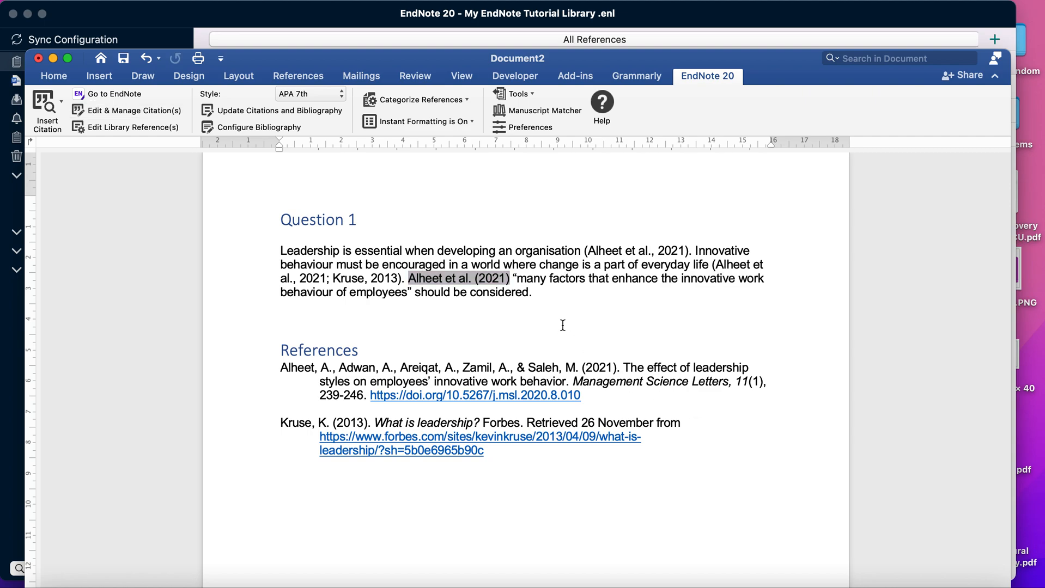
left_click(568, 315)
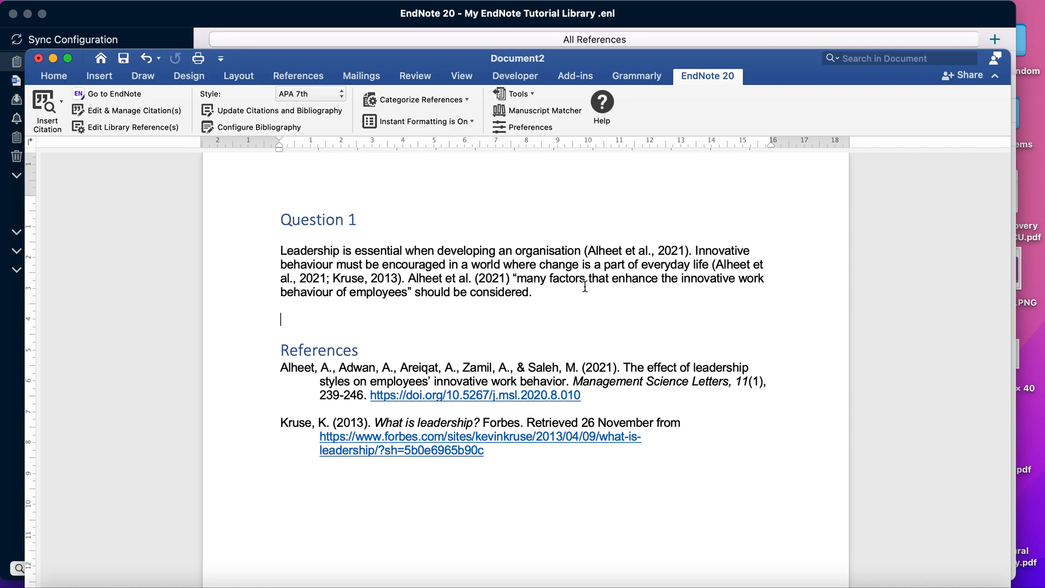
Step: Insert the words "proposed that" between the reformatted citation and the quotation, keeping a single space before the opening quotation mark
left_click(510, 278)
type("proposed that")
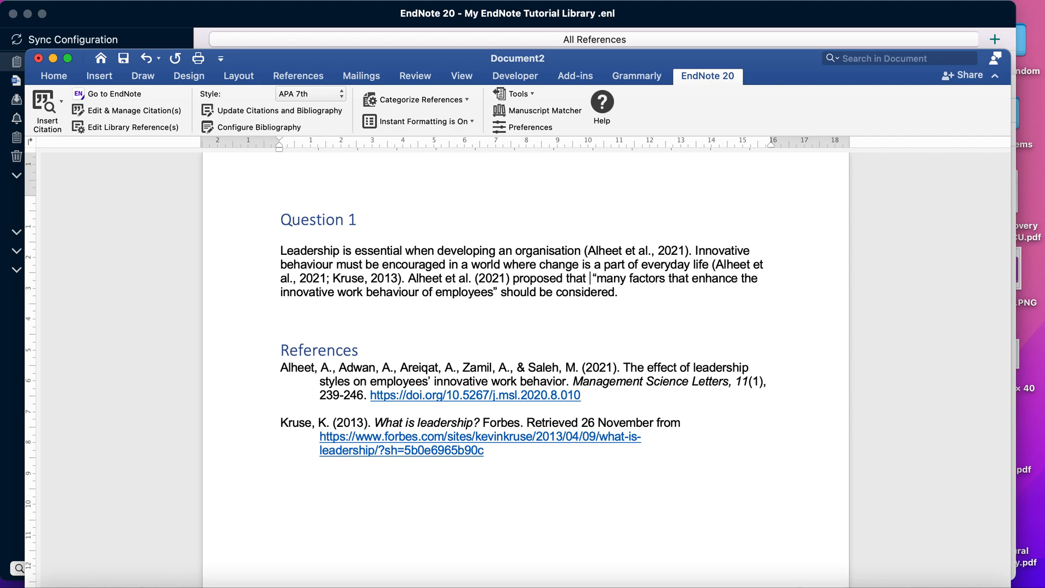
key("BackSpace")
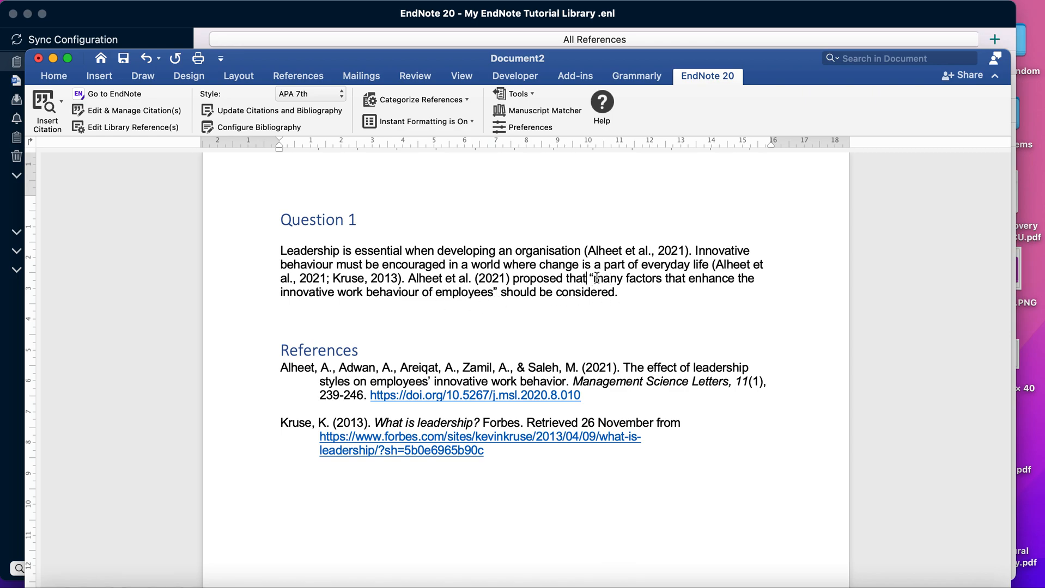
Step: Add page number 239 to the citation that introduces the quotation
left_click(505, 276)
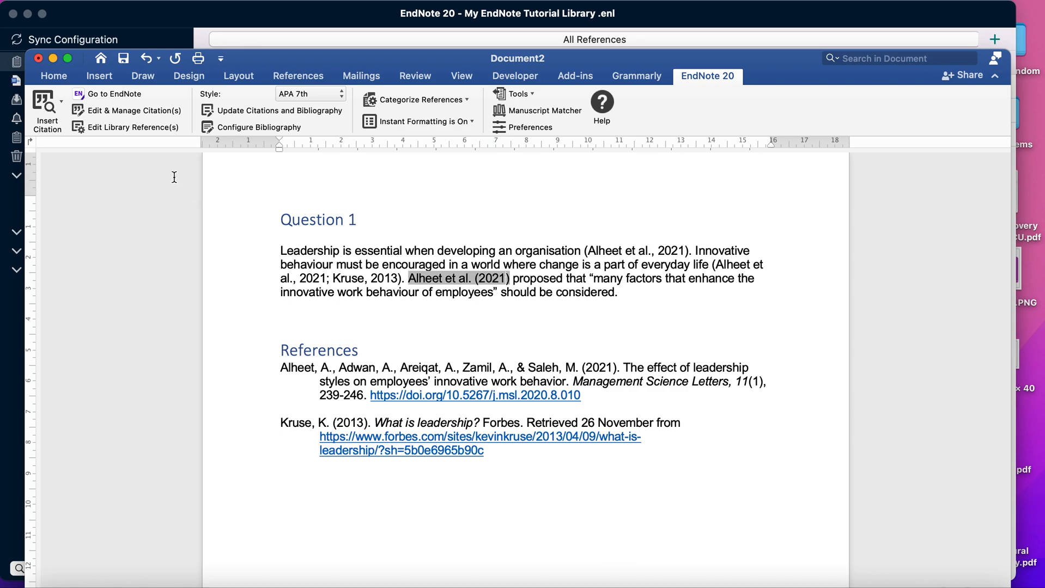
left_click(140, 112)
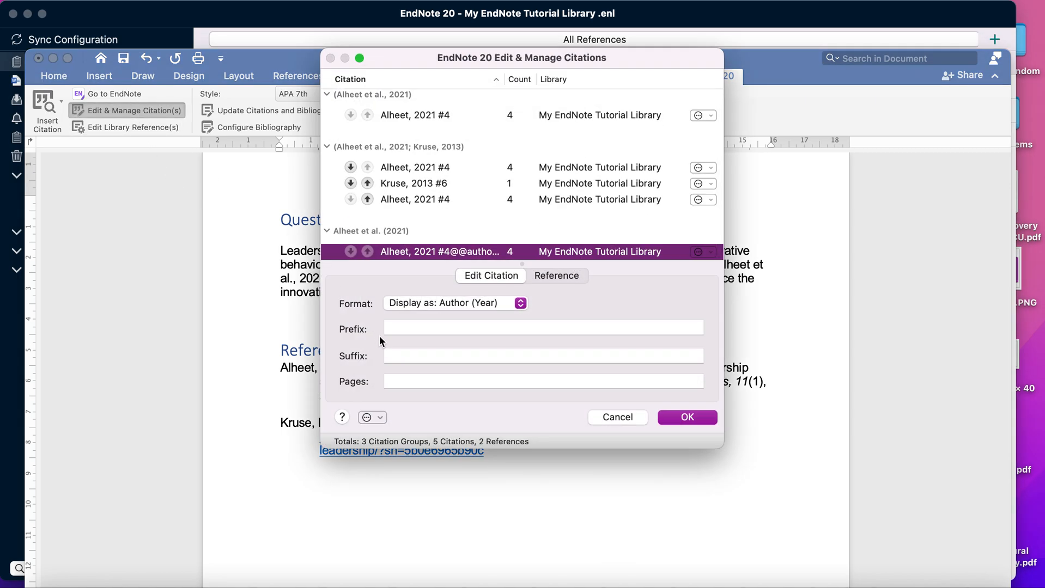
left_click(387, 381)
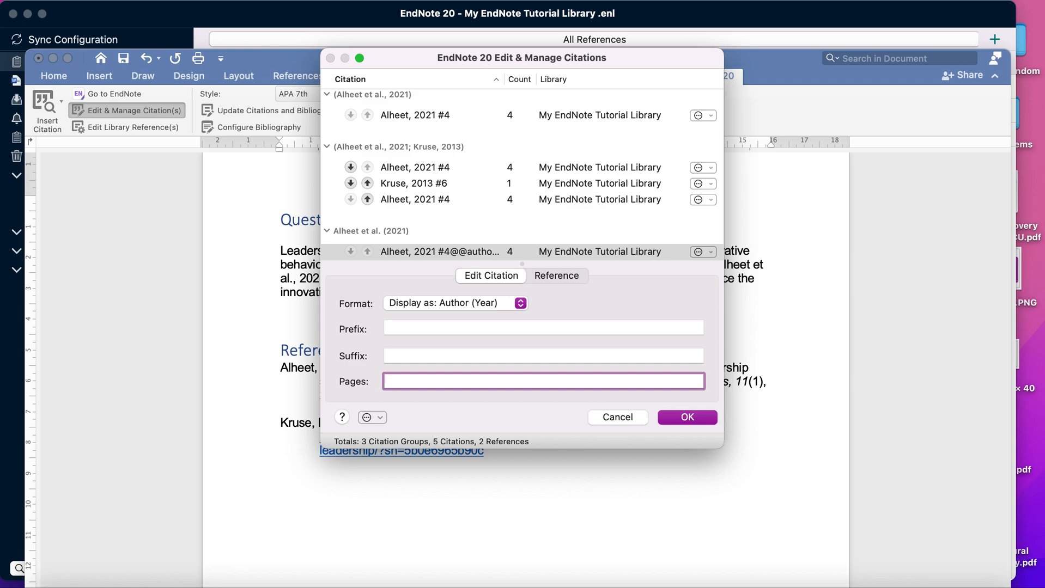
type("239-246")
left_click(700, 416)
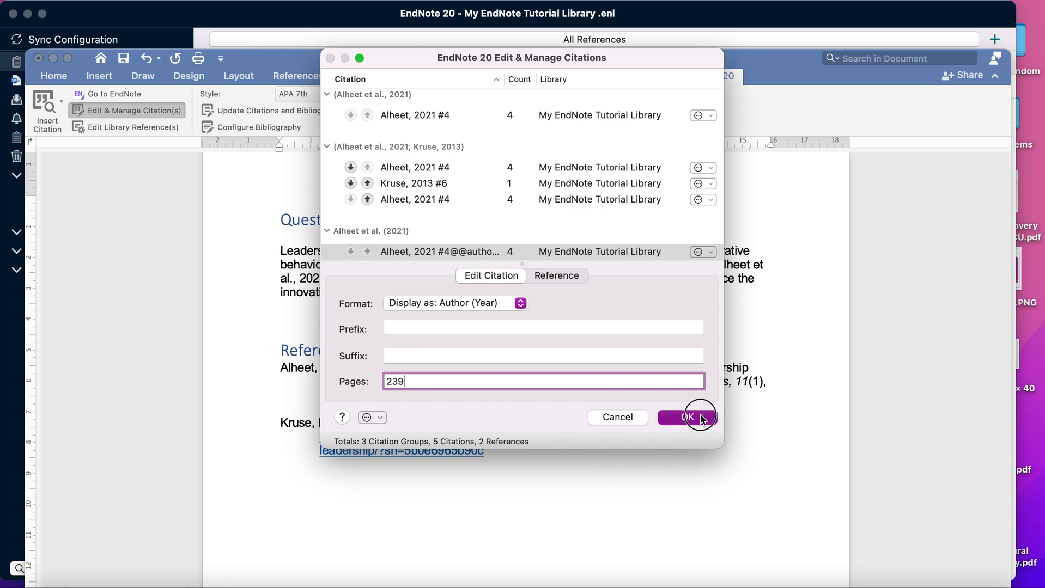
left_click(672, 321)
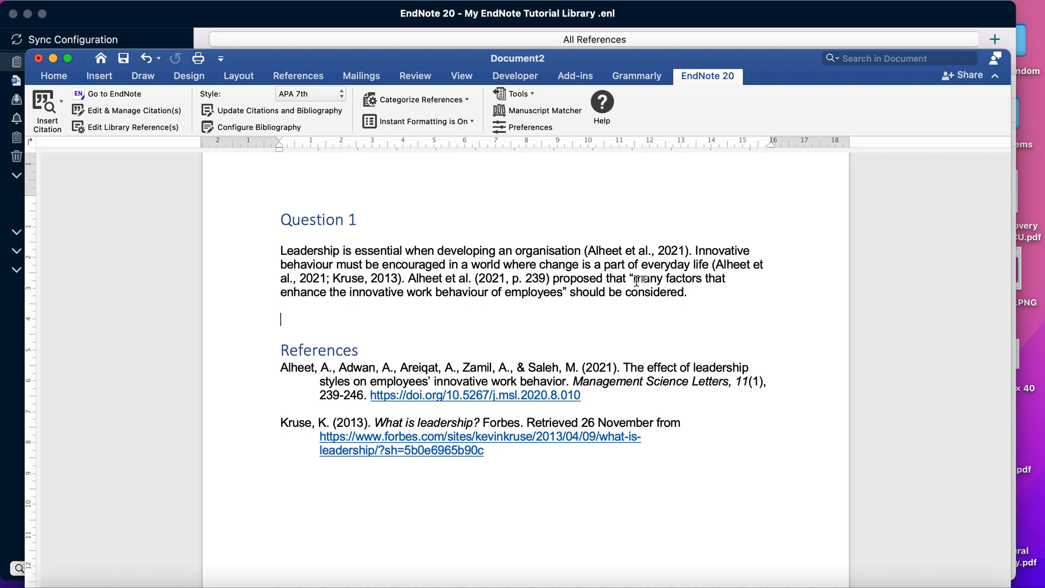
Step: Start a new paragraph below the quotation sentence with the text "Creativity is an important aspect of leadership"
left_click(711, 293)
key("Return")
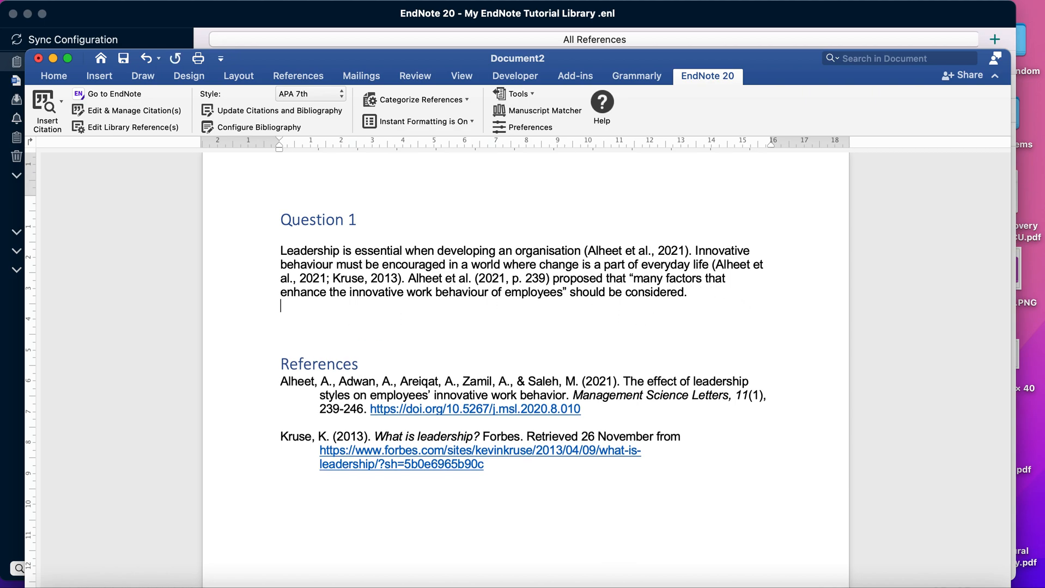
key("Return")
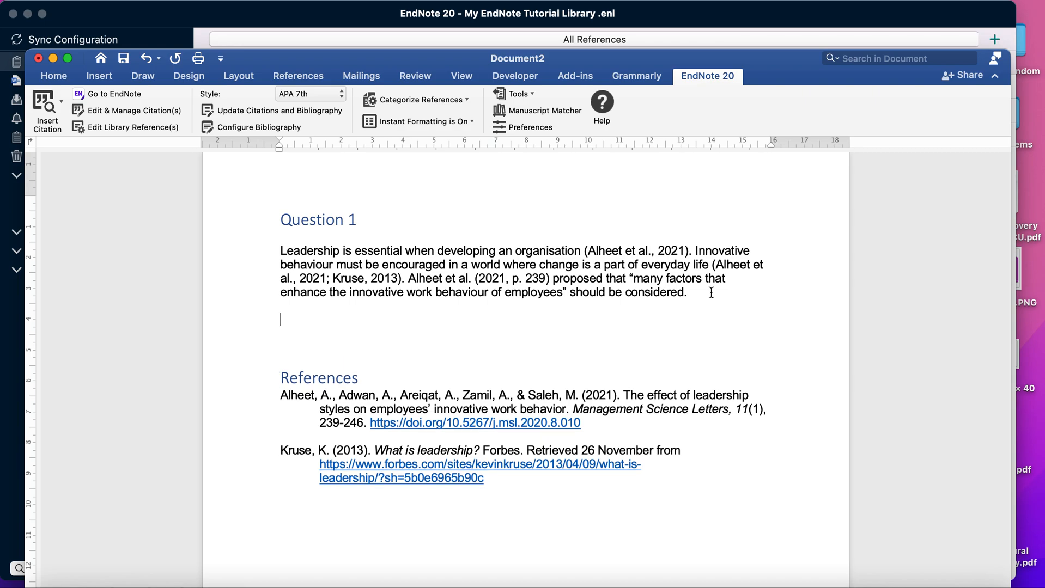
type("Ceat")
key("BackSpace")
key("BackSpace")
key("BackSpace")
type("reativity is an ")
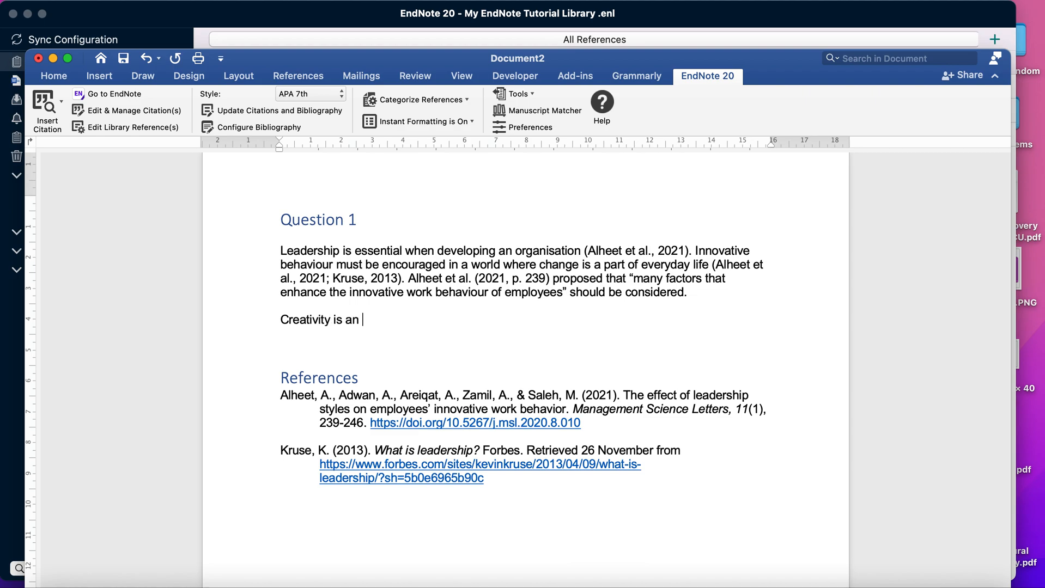
type("important aspect of")
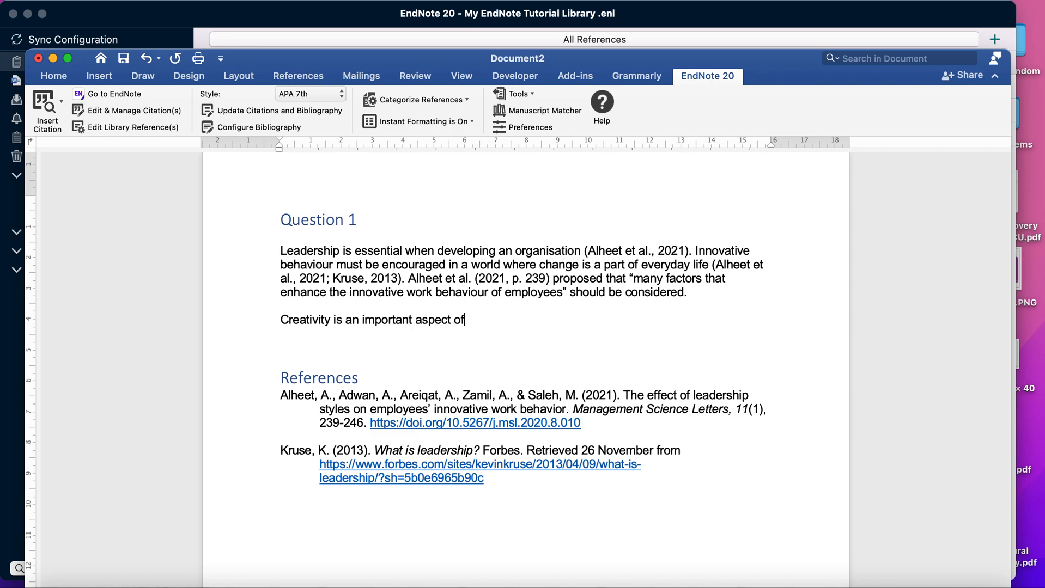
type(" leadership")
Step: Search the library for "ken robin" and insert the citation for "A future for us all - Sir Ken Robinson" after "leadership"
left_click(61, 103)
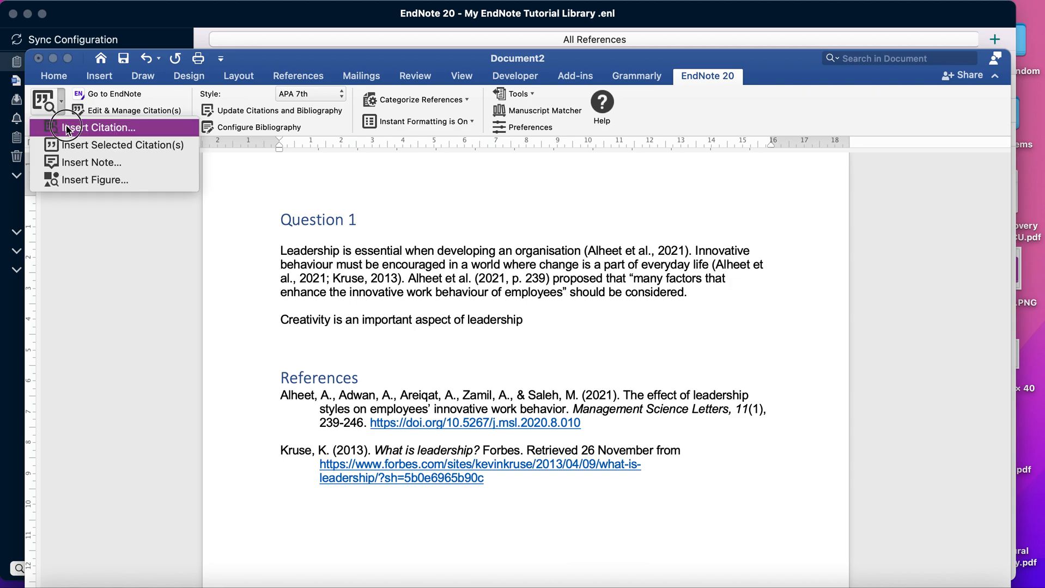
left_click(68, 129)
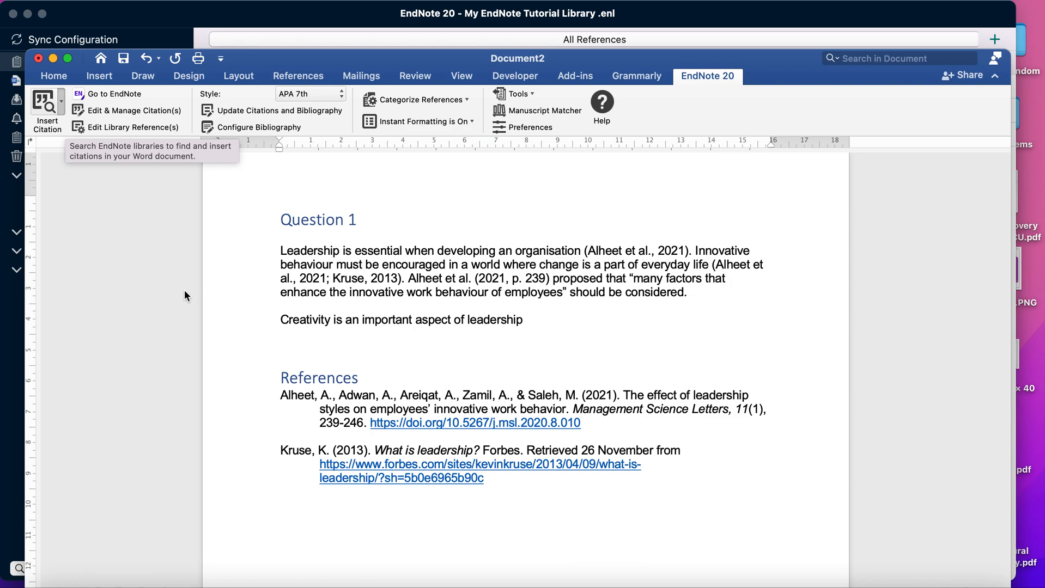
left_click(61, 107)
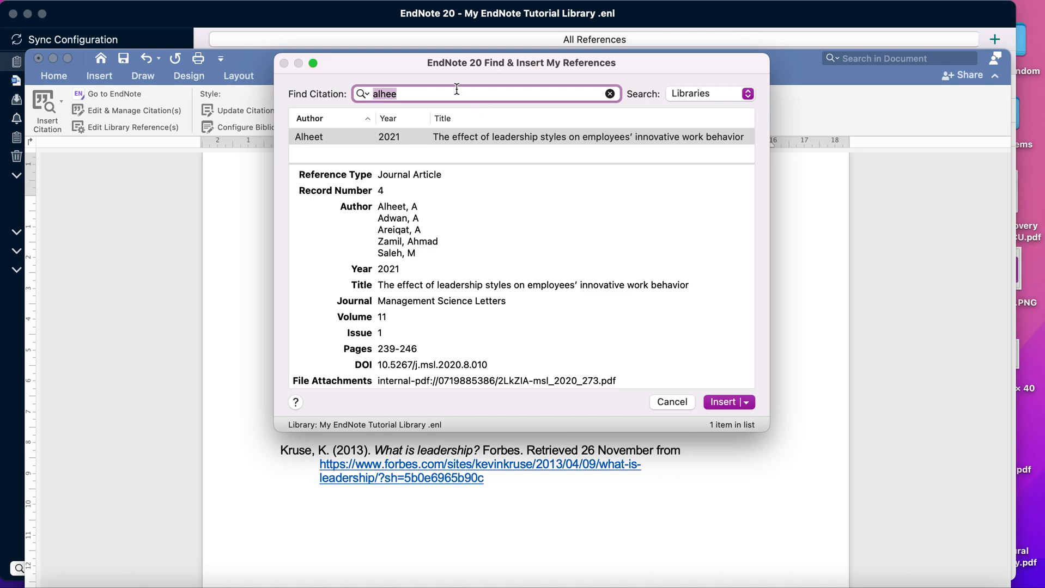
key("BackSpace")
type("ken robin")
key("Return")
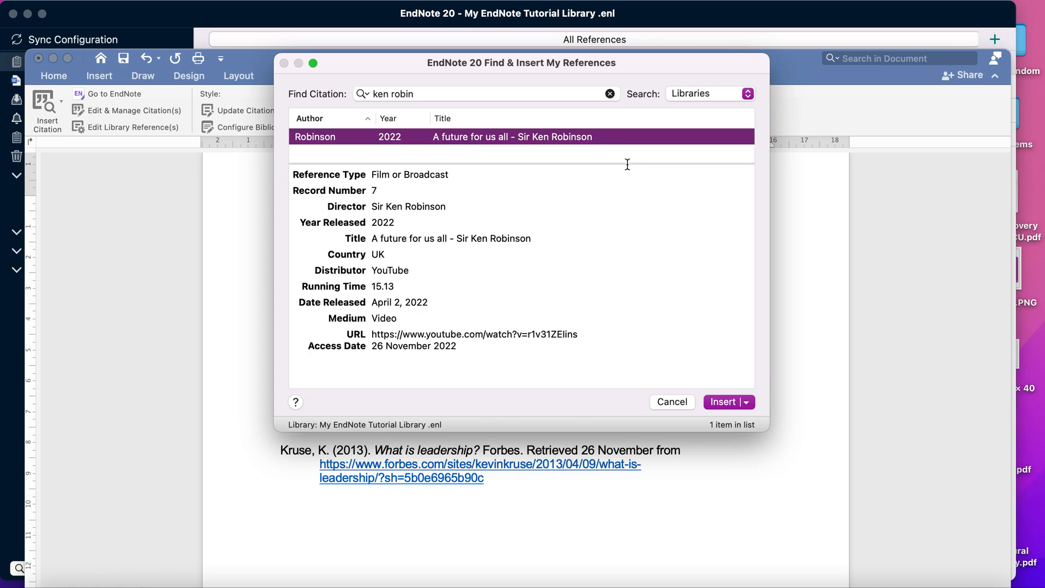
left_click(730, 402)
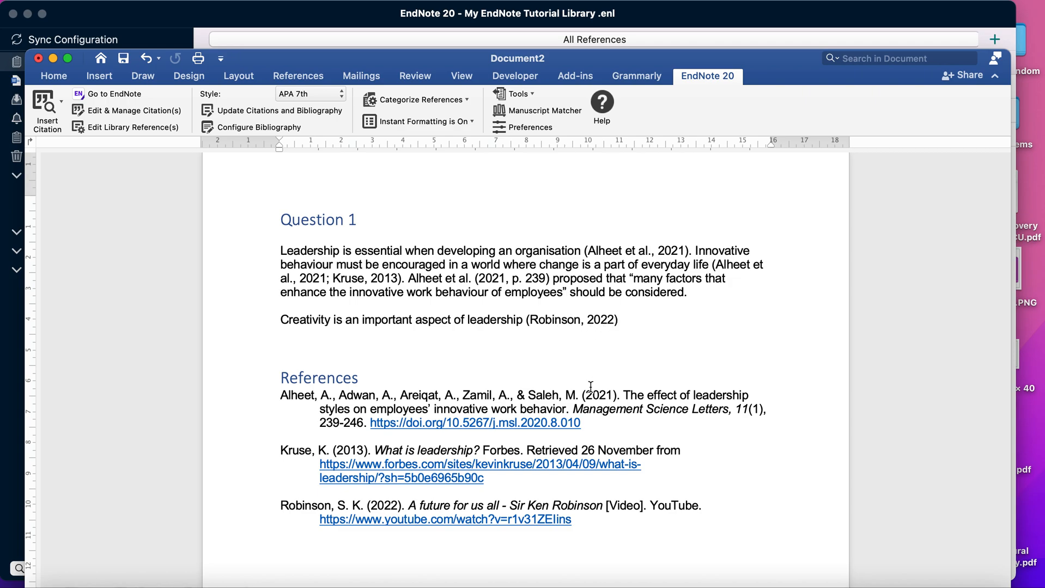
Step: Check the updated reference list, add a full stop after the video citation and start a new paragraph
scroll(631, 526, "down", 3)
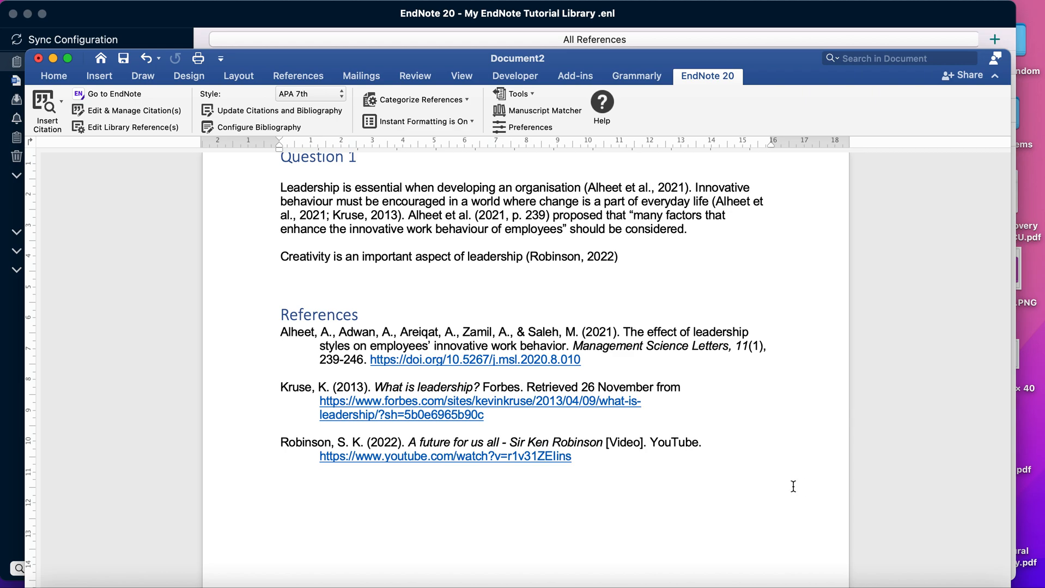
scroll(793, 487, "up", 3)
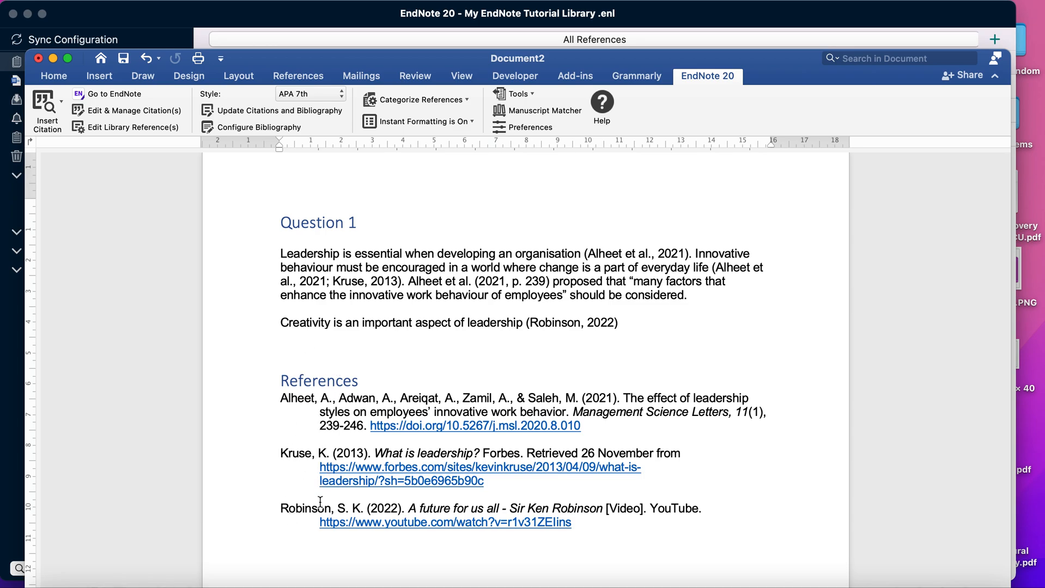
scroll(715, 473, "up", 2)
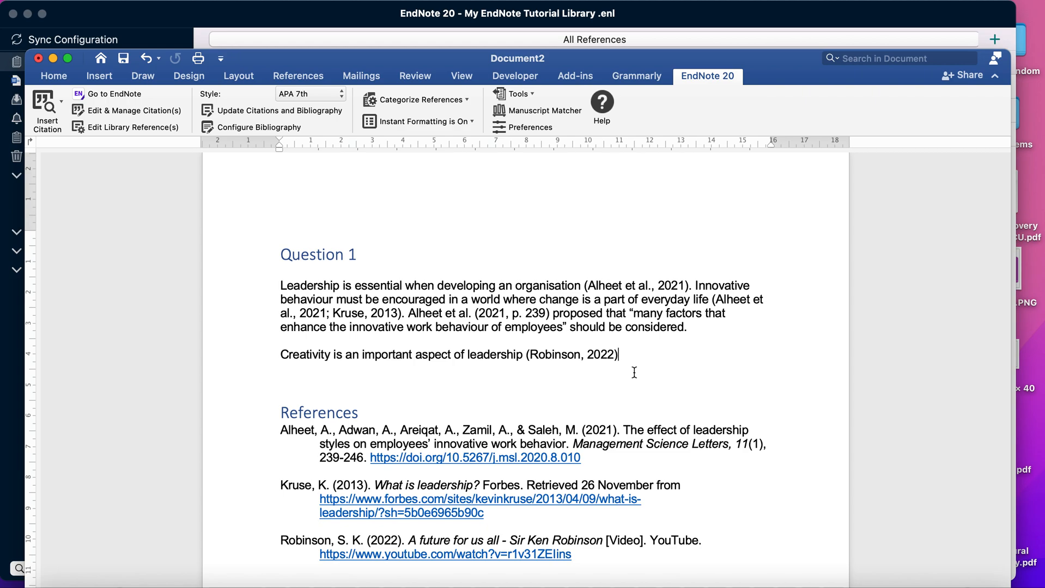
type(".")
key("Return")
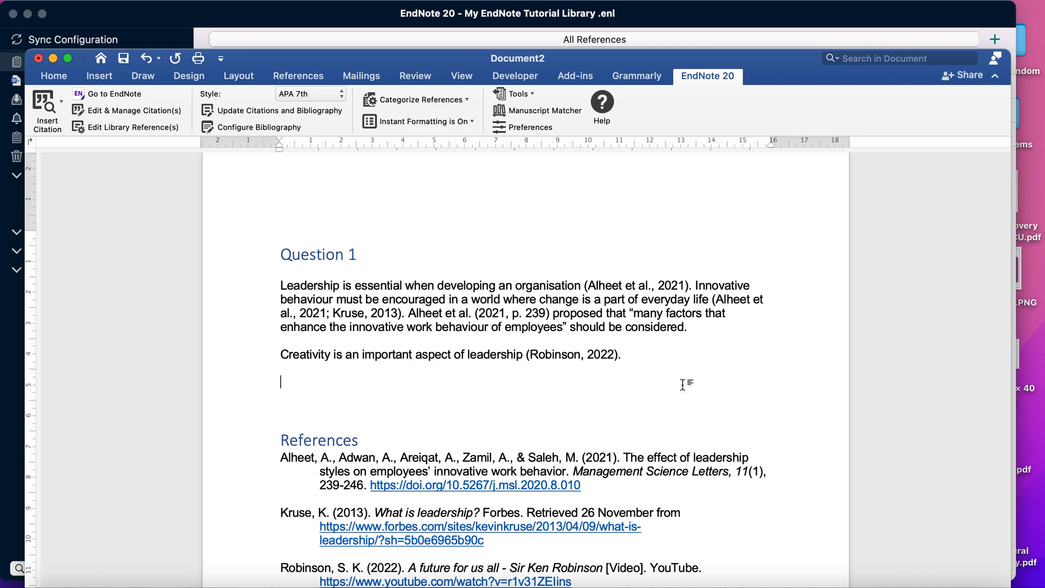
Step: Write "Various research methods were referred to while conducting this study; one such method was" in the new paragraph
type("Various research method")
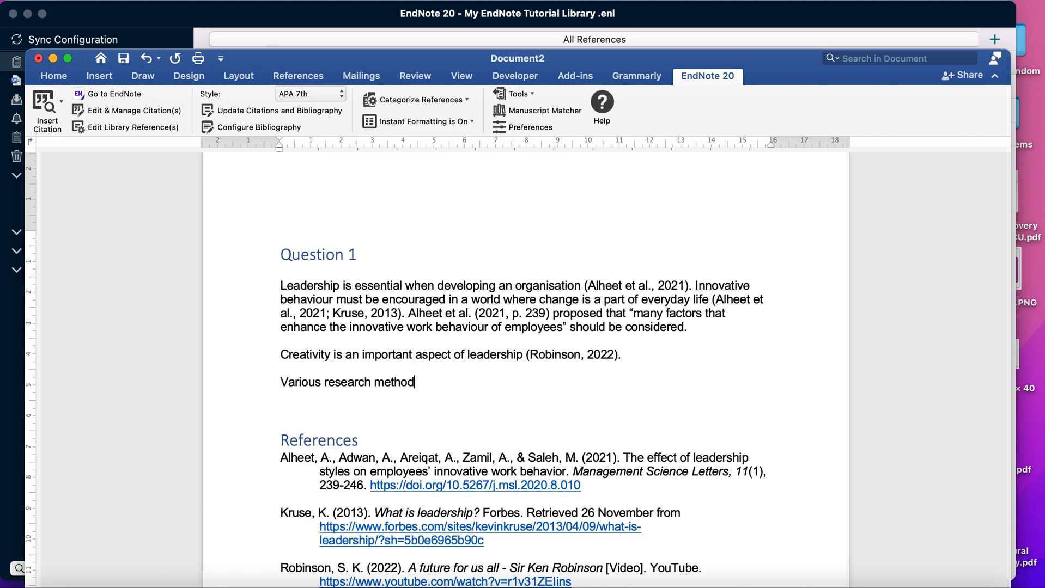
type("s were referred")
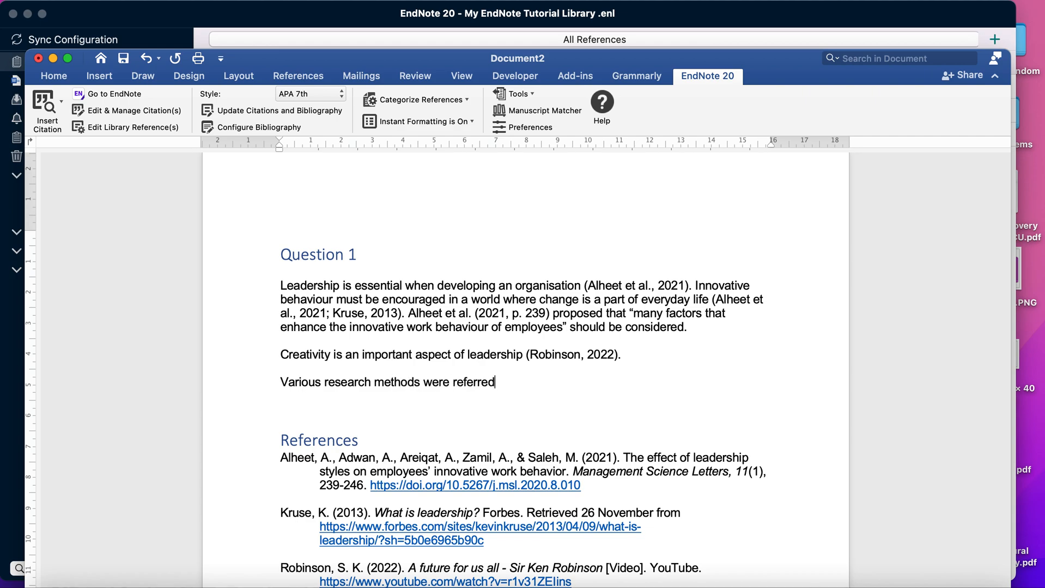
type(" to while conducting")
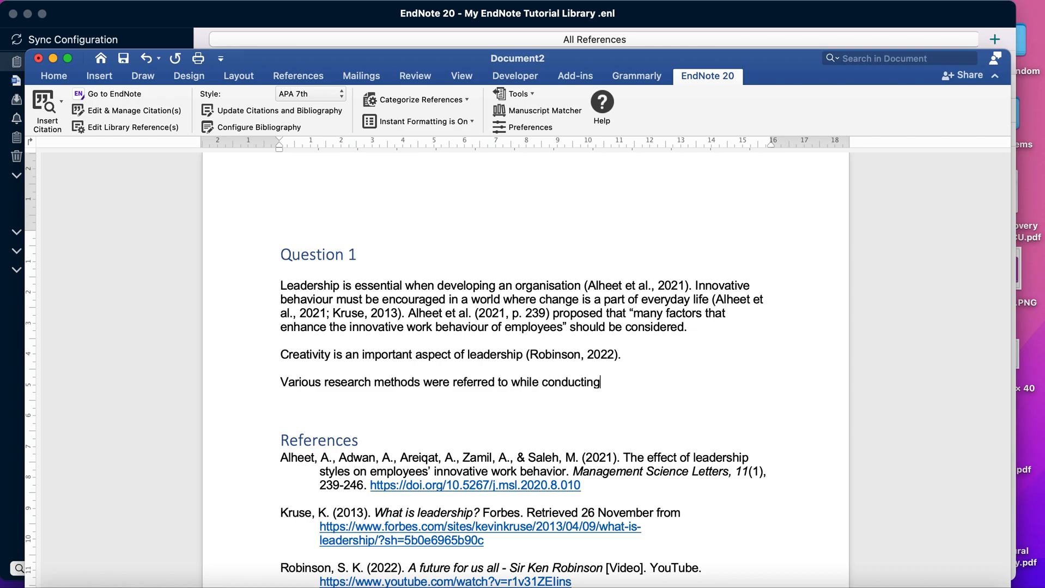
type(" this study")
key("BackSpace")
type(". ")
type("; one suc")
type("h ")
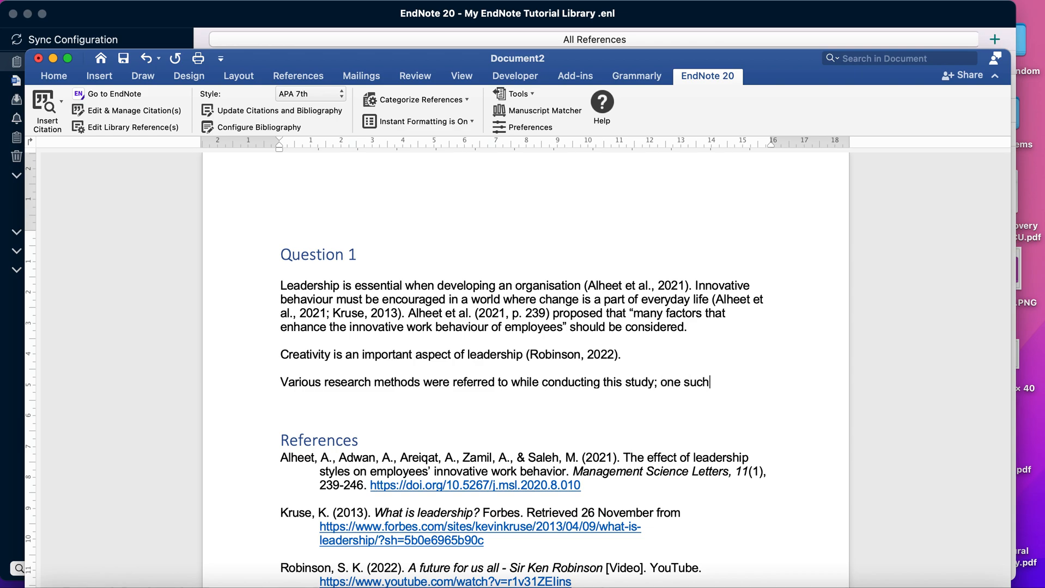
type("method was")
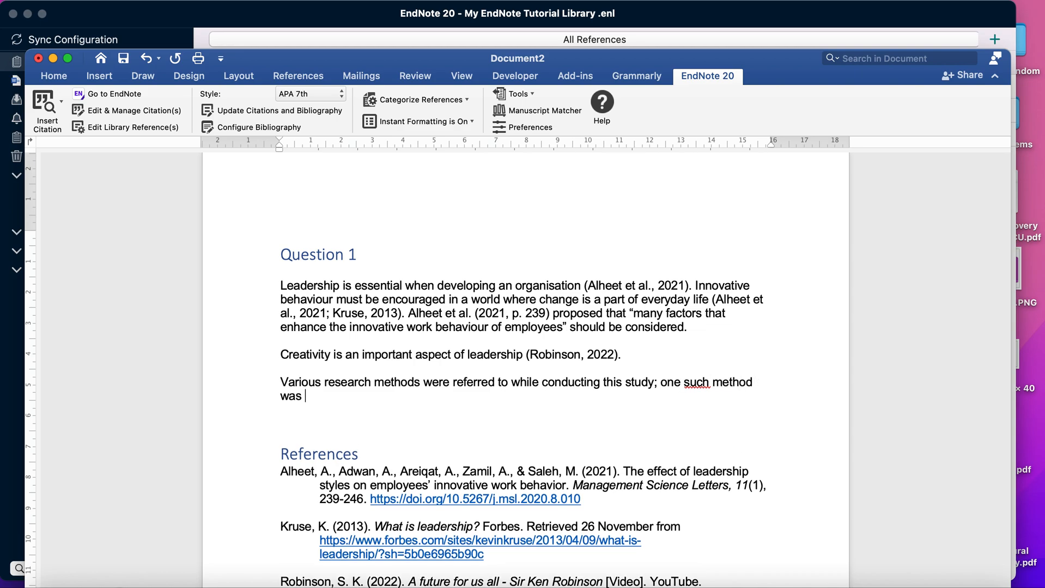
Step: Complete the research methods sentence with "to conductive an interview with leaders using a qualitative approach."
type(" to conductive a ")
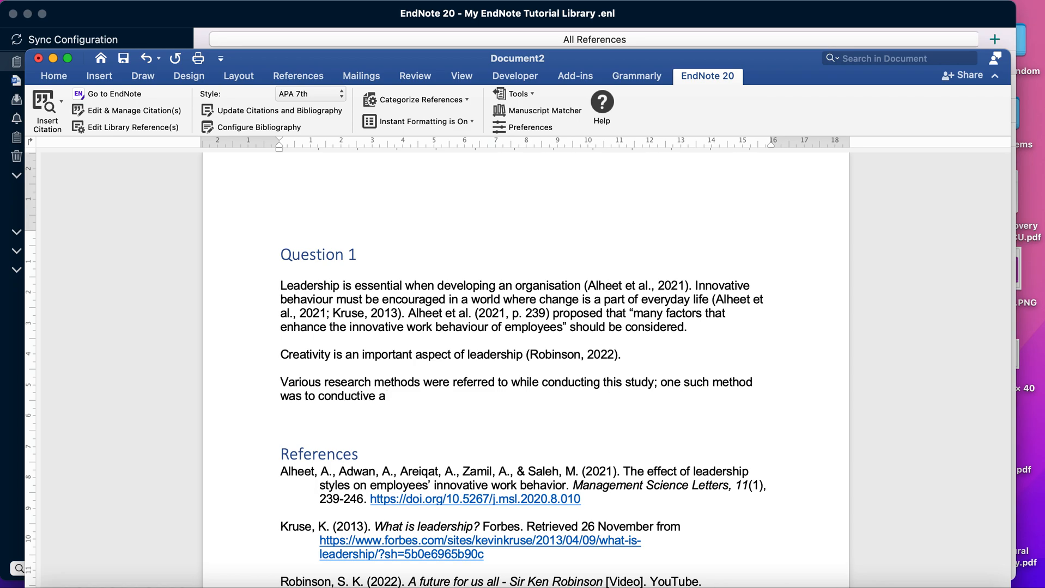
type("su")
key("BackSpace")
key("BackSpace")
type("n interview with leaders")
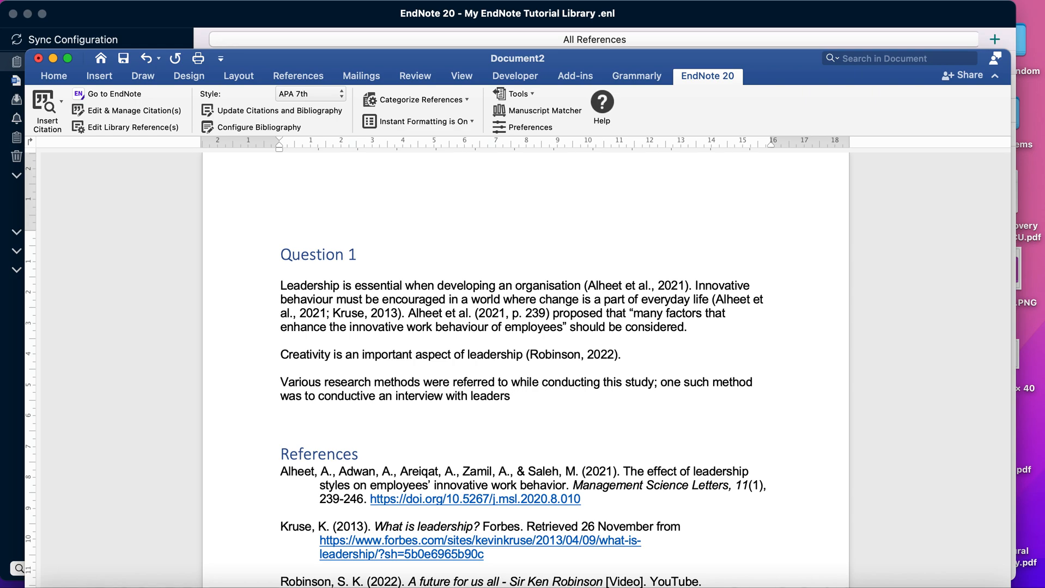
type(" using a qualitative app")
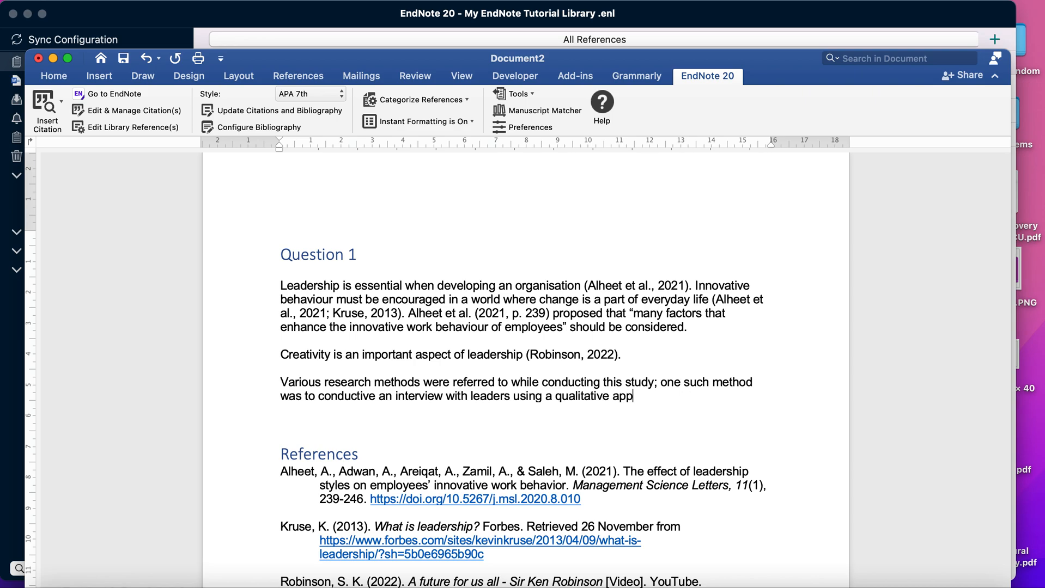
type("roach.")
Step: Continue the research methods paragraph with "The qualititative approach was discussed by"
type("The qual")
type("it")
type("ita")
type("tive app")
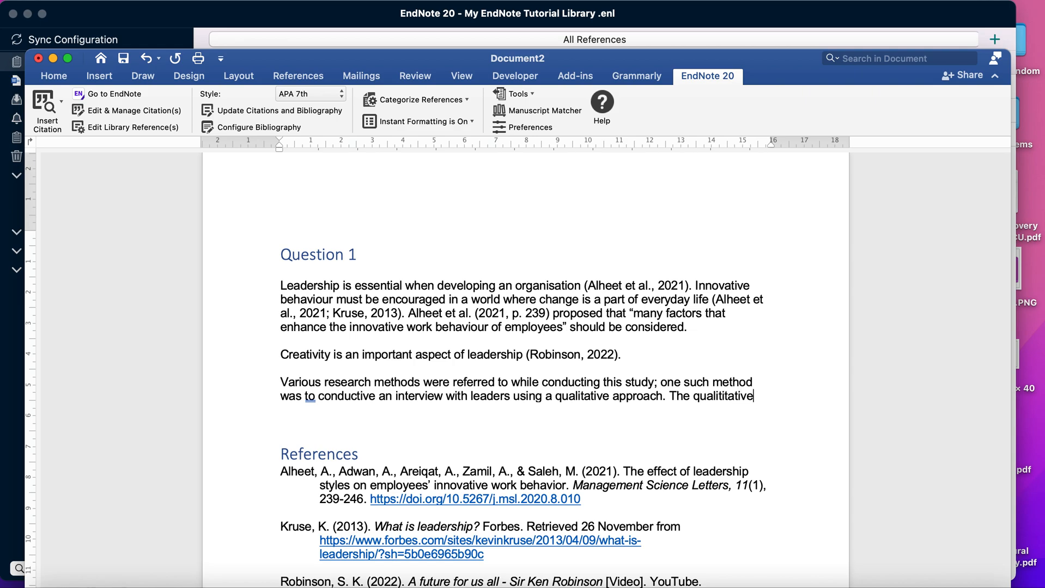
type("roach ")
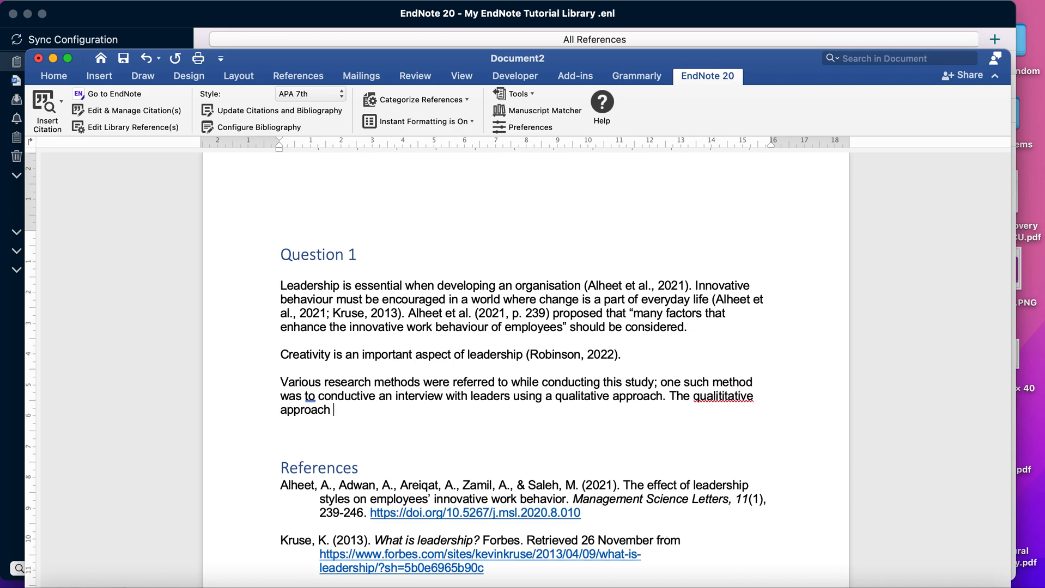
type("was discussed by")
Step: Replace the misspelled word before "approach was discussed by" with "qualitative"
left_click(735, 397)
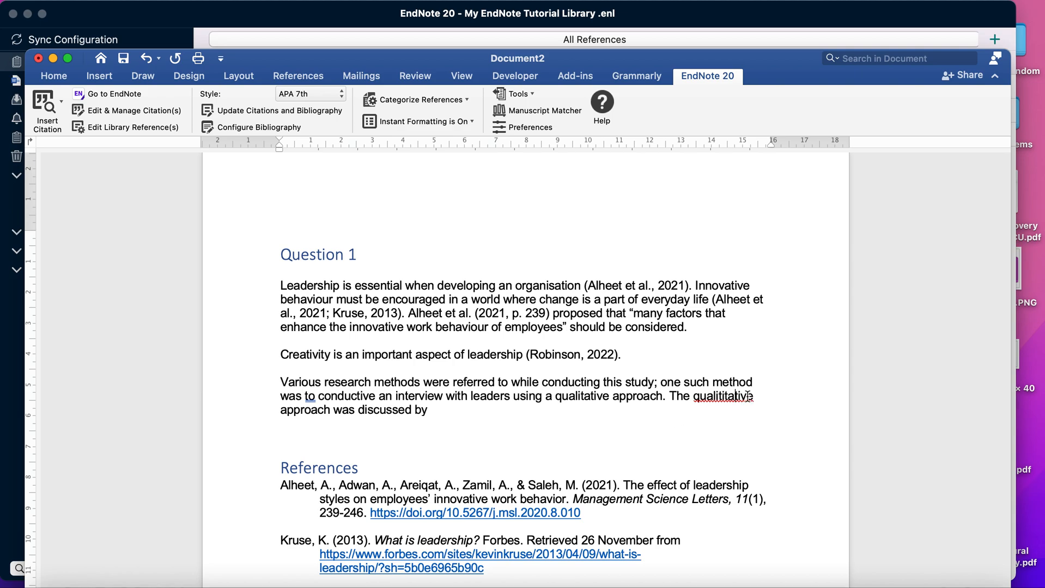
key("Left")
key("Left")
key("Left")
key("Left")
left_click_drag(751, 398, 689, 398)
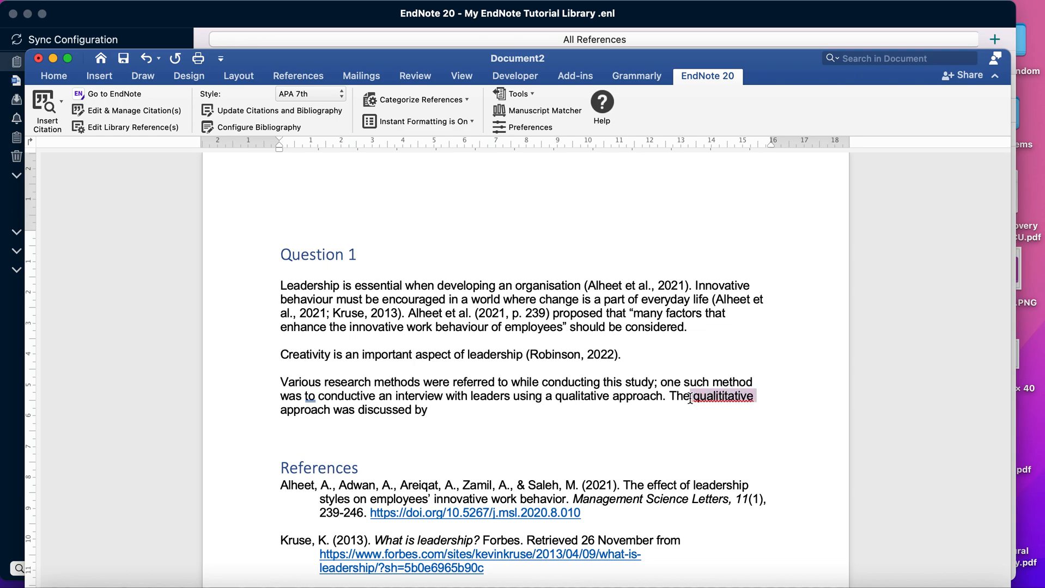
key("BackSpace")
type("qu")
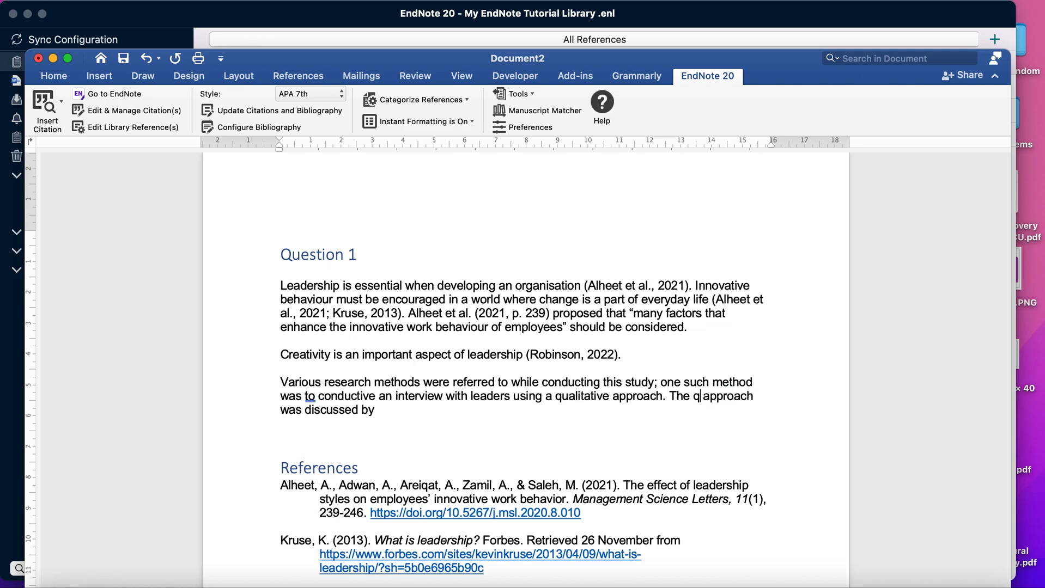
type("alitative")
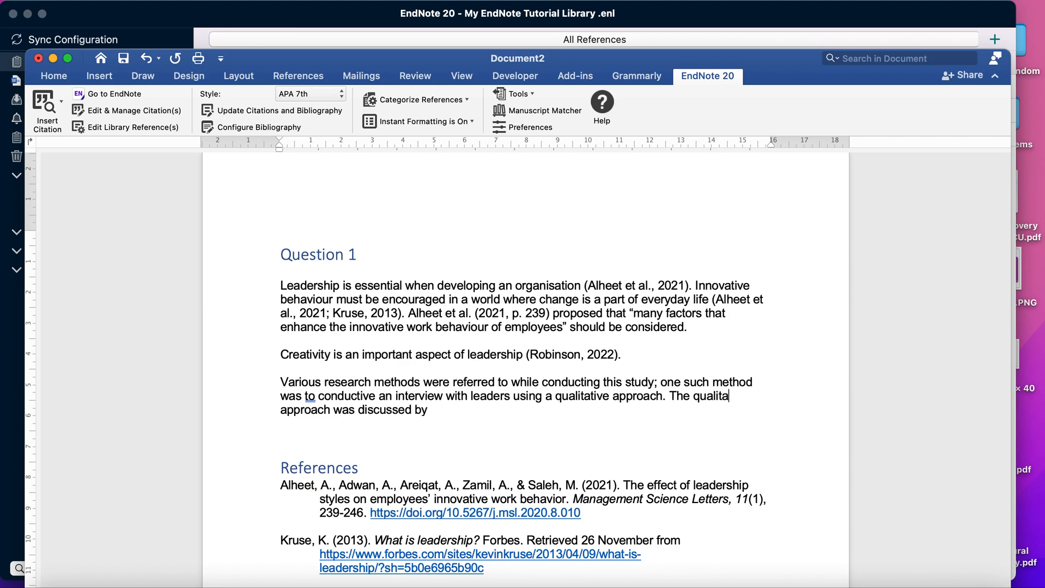
Step: Add "Sekaran and Bougie" after "discussed by" at the end of the research methods paragraph
left_click(443, 410)
type("Sekarin a")
key("BackSpace")
key("BackSpace")
key("BackSpace")
key("BackSpace")
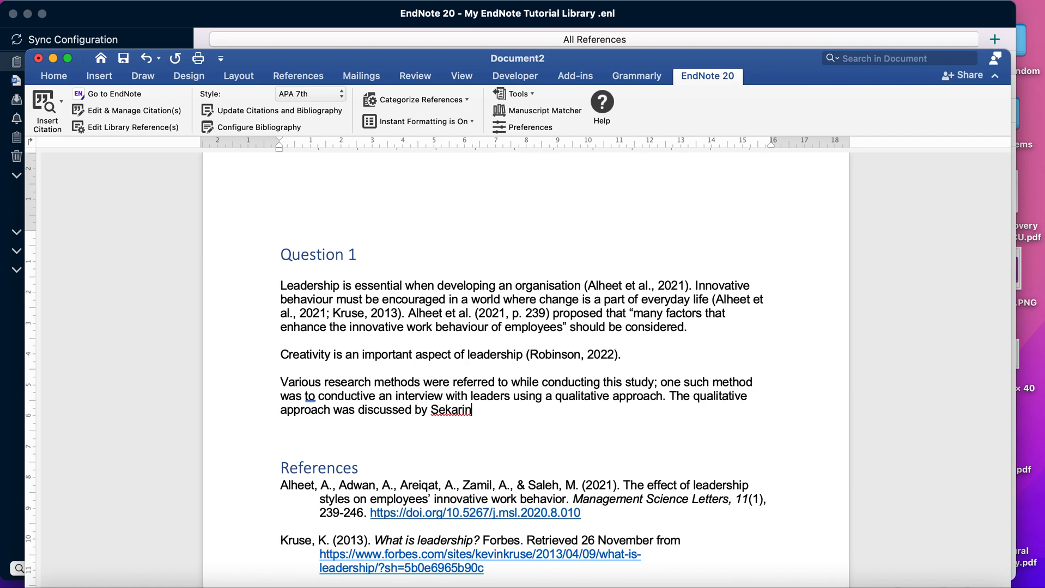
type("an and Bougie")
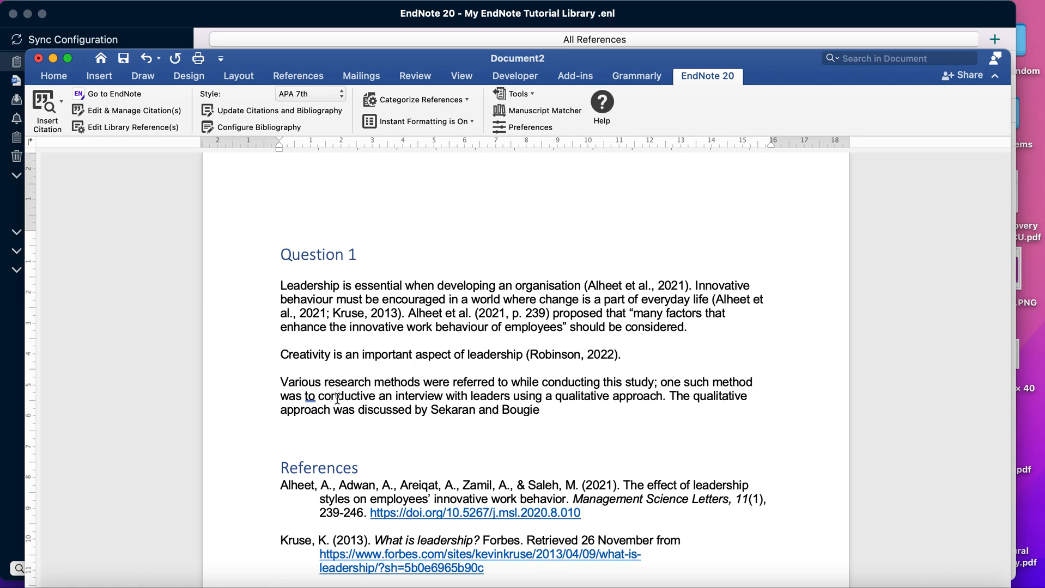
Step: Search the library for "sekar" and insert the citation for "Research methods for business" after "Sekaran and Bougie"
left_click(312, 397)
left_click(61, 107)
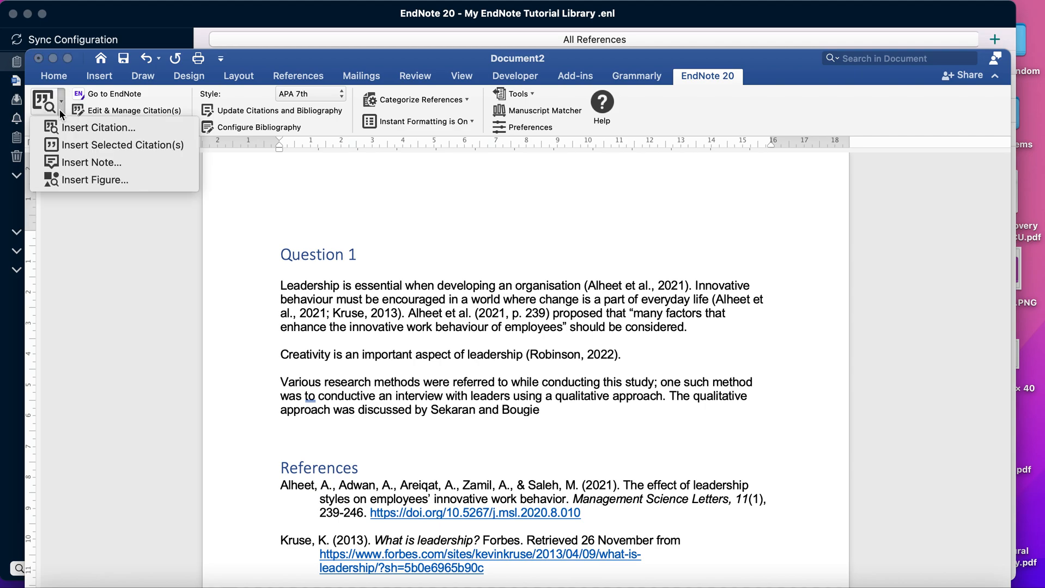
left_click(66, 129)
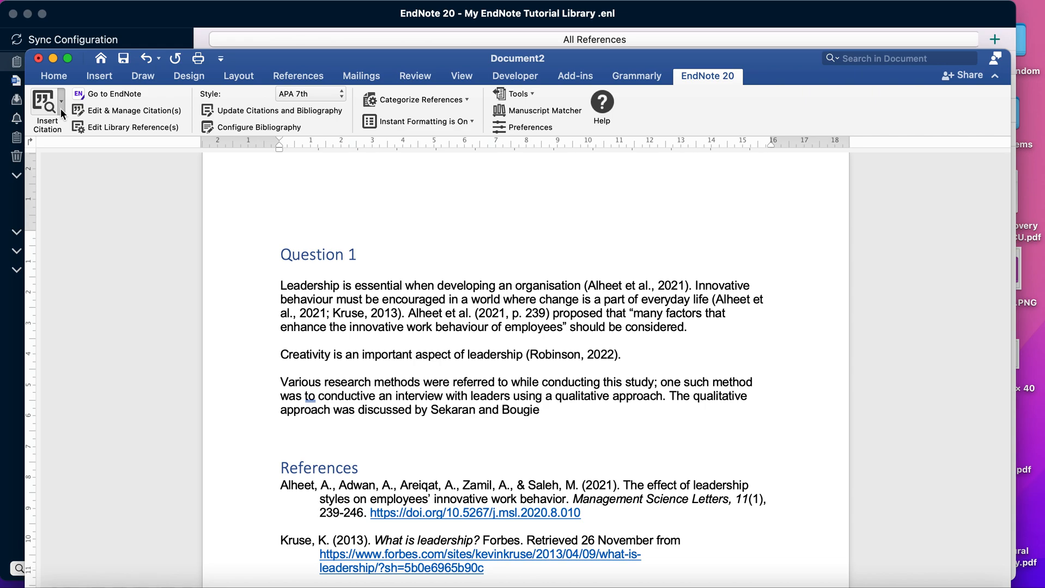
left_click(59, 106)
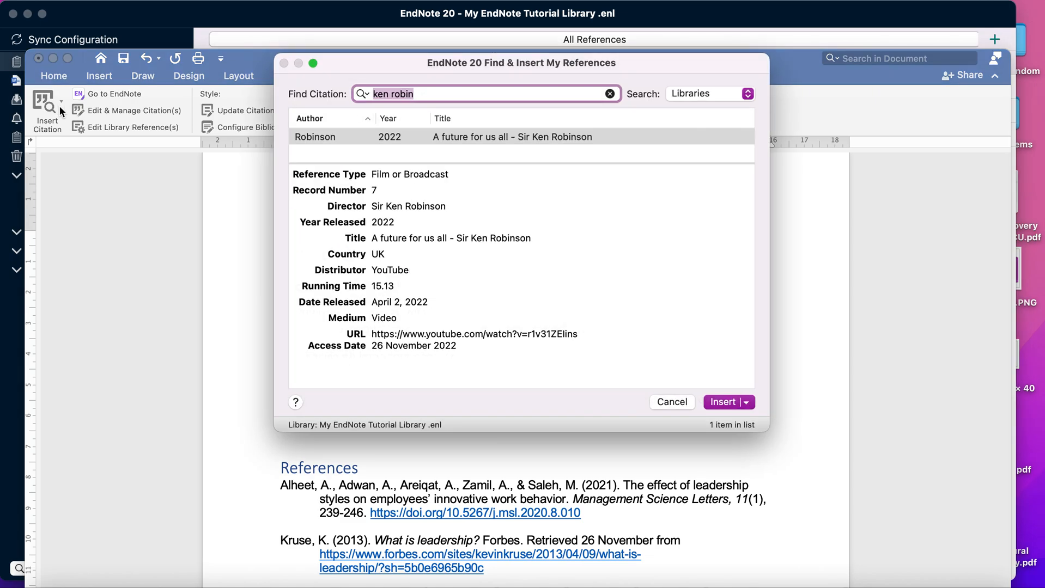
type("sekar")
key("Return")
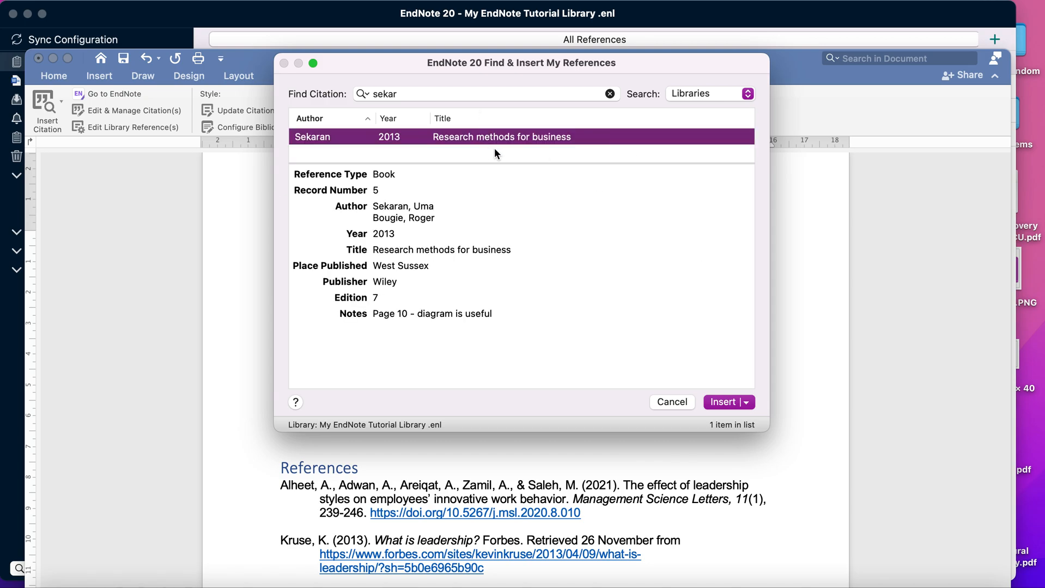
left_click(722, 402)
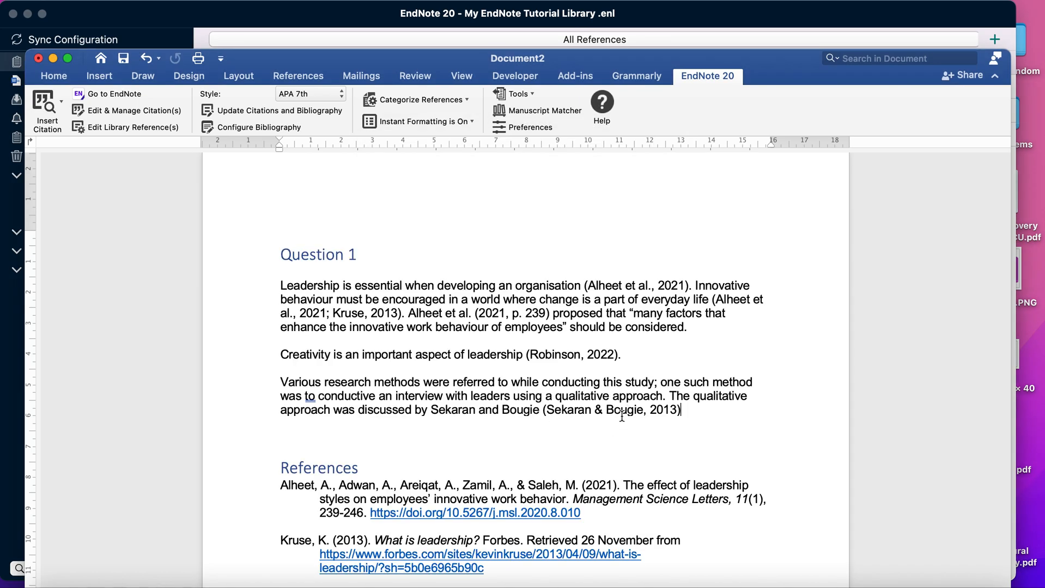
Step: Check the new reference list entry and set the Sekaran & Bougie citation's format to Display as: Author (Year)
scroll(727, 428, "down", 5)
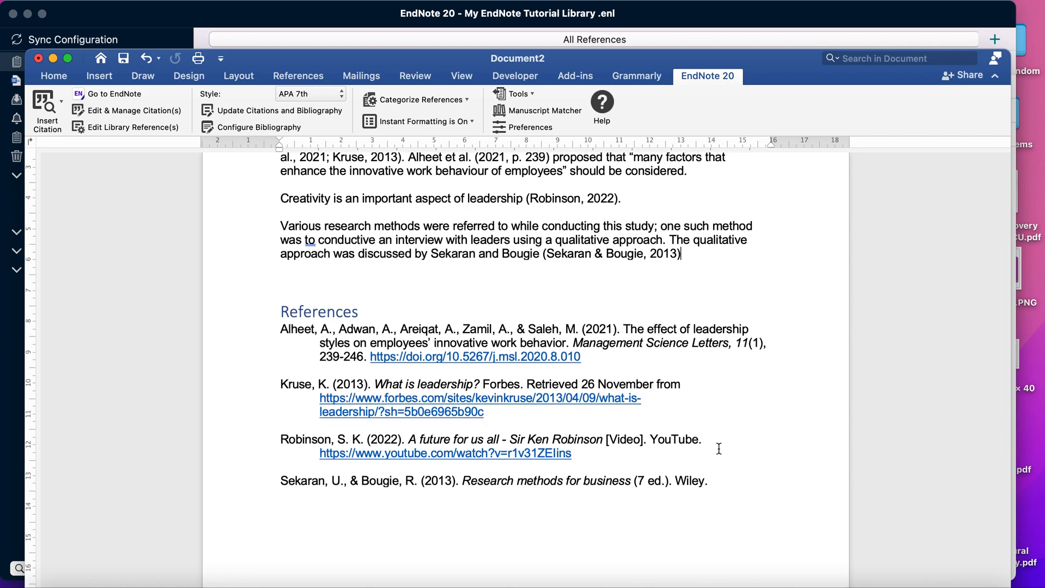
scroll(717, 448, "up", 4)
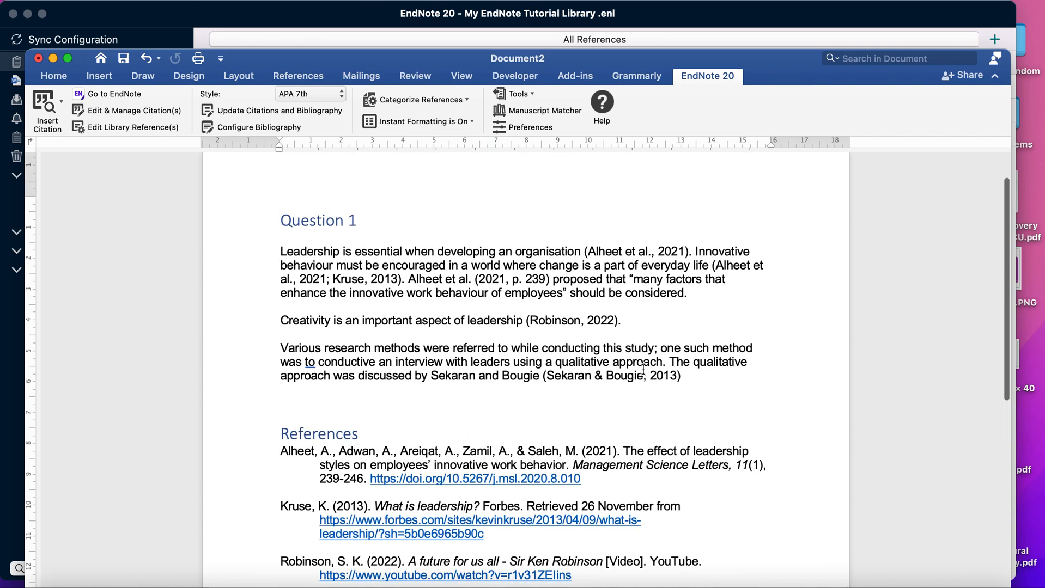
left_click(644, 371)
right_click(642, 370)
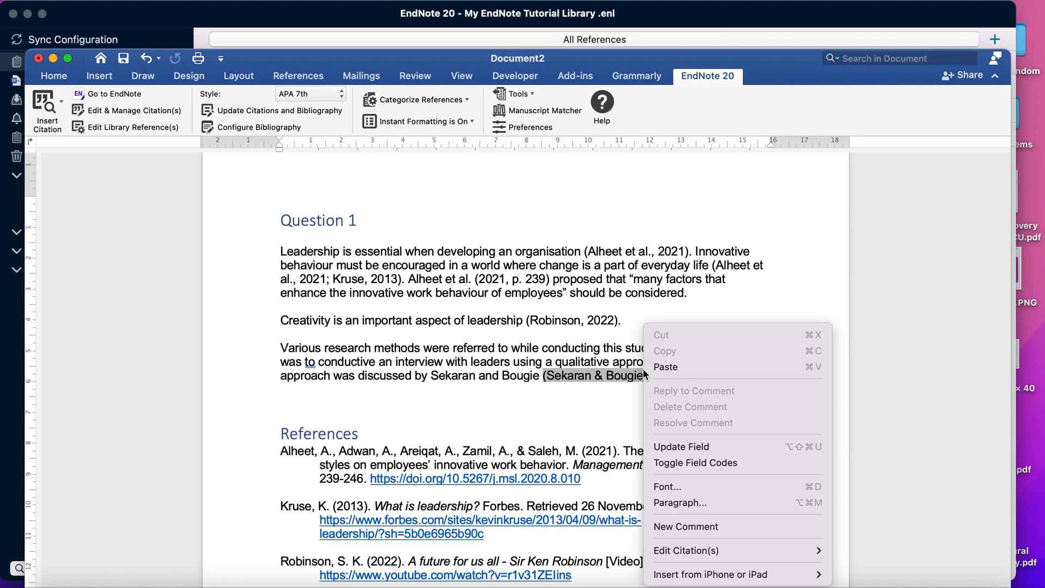
left_click(605, 379)
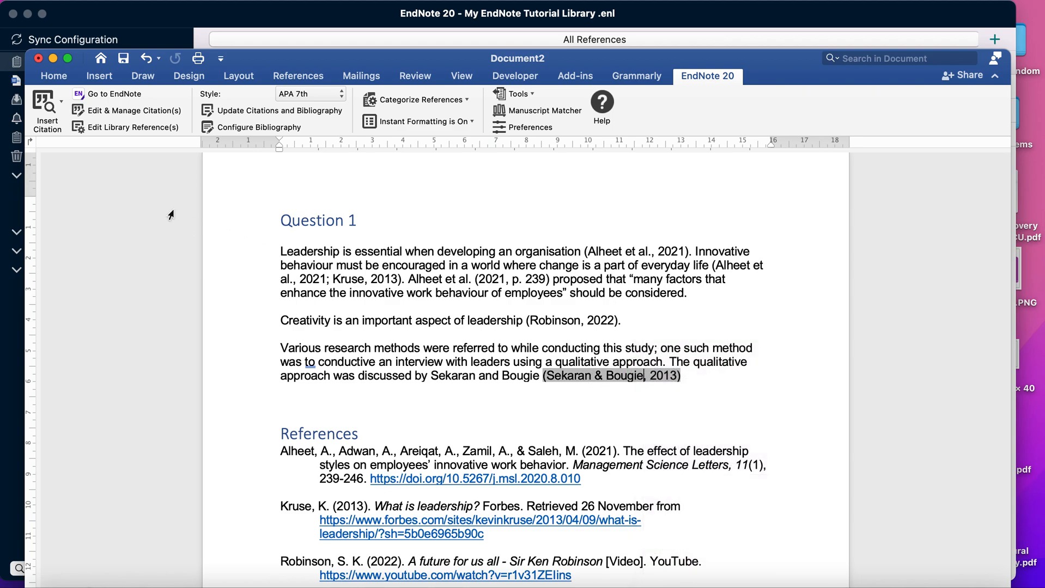
left_click(133, 111)
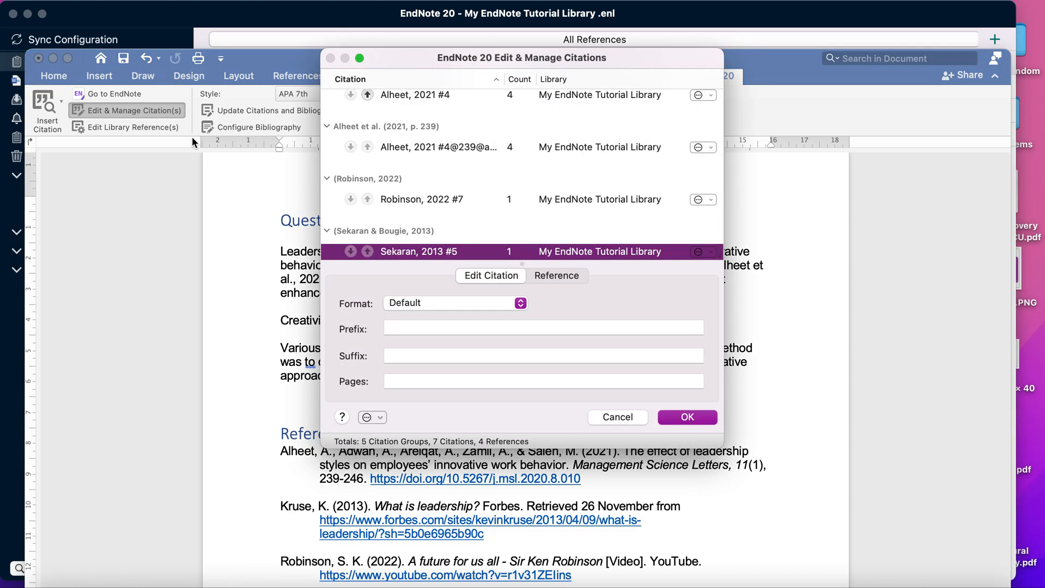
left_click(423, 308)
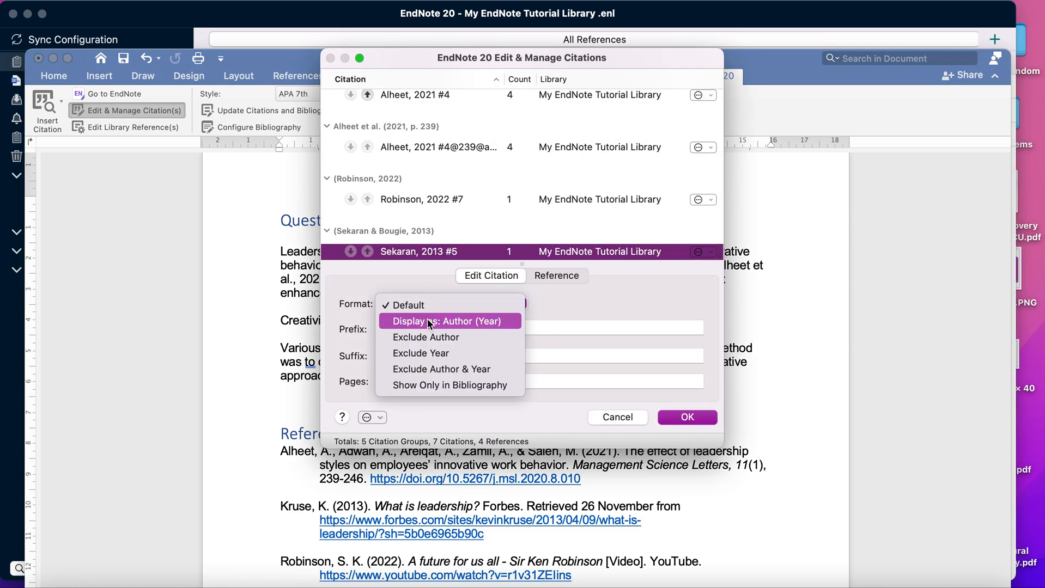
left_click(429, 322)
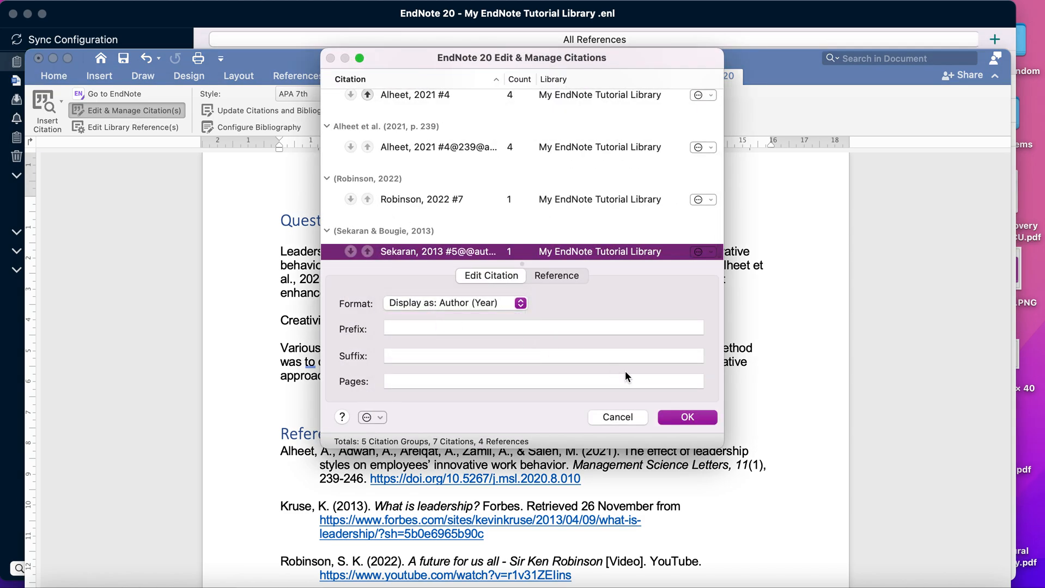
left_click(687, 417)
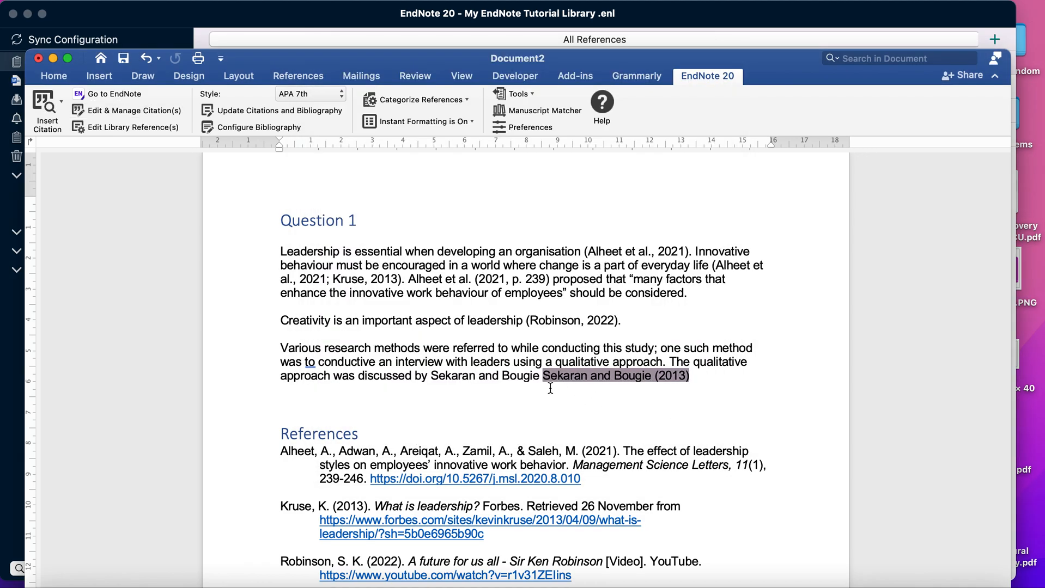
Step: Delete the manually written "Sekaran and Bougie" before the citation and end the sentence with a full stop
left_click_drag(541, 376, 431, 379)
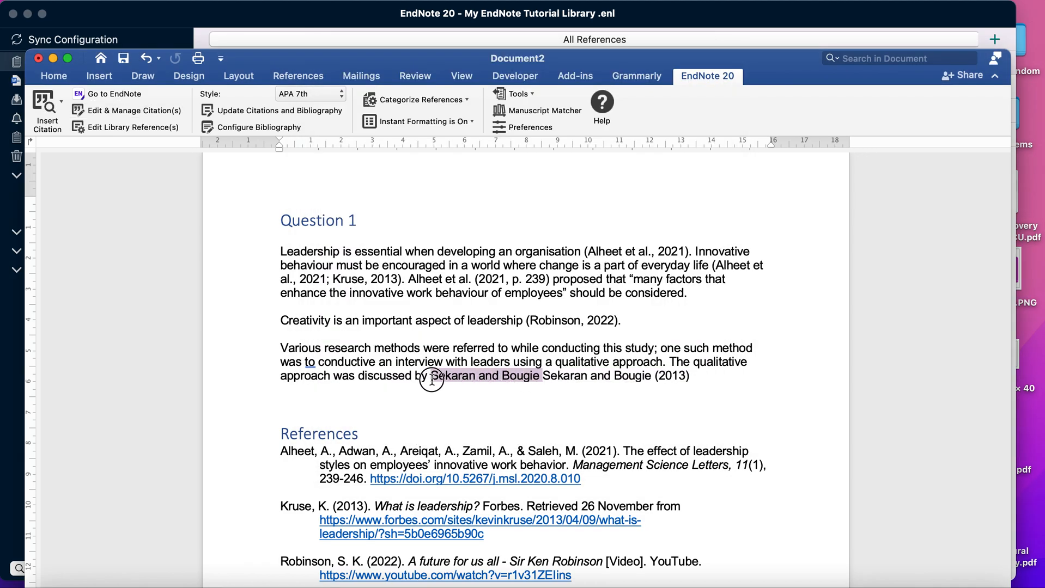
key("BackSpace")
left_click(697, 395)
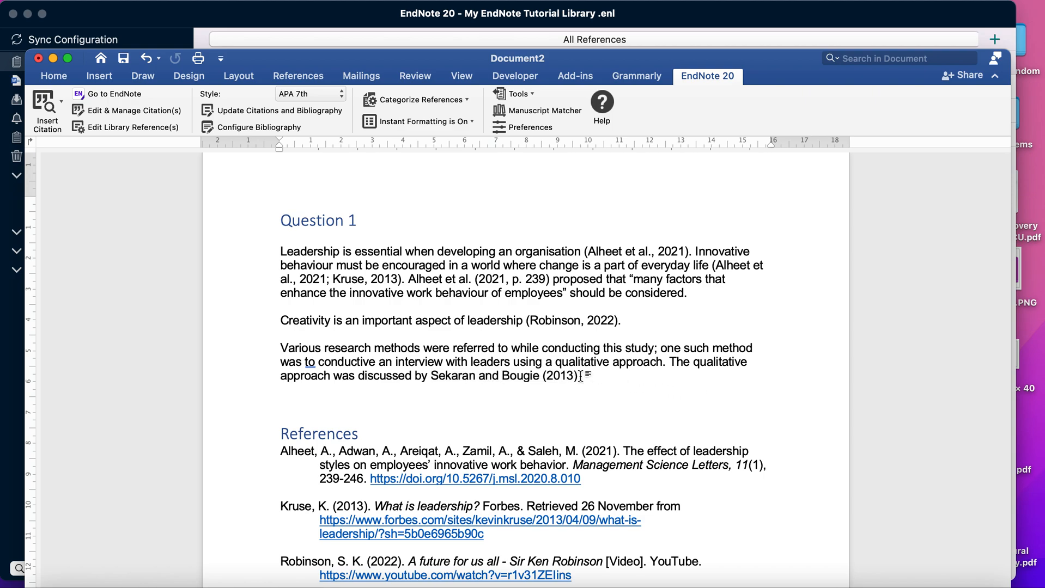
type(".")
Step: Undo the full stop, the deletion of the written author names and the citation format change
left_click(146, 58)
left_click(146, 59)
left_click(146, 59)
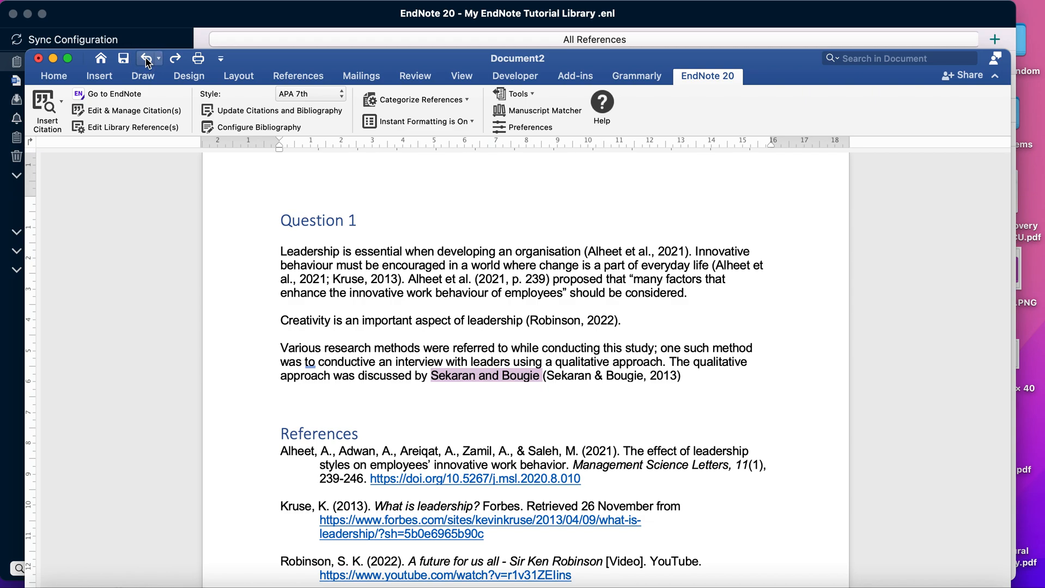
Step: Set the Sekaran & Bougie citation's format to Exclude Author and add a full stop after it
left_click(568, 373)
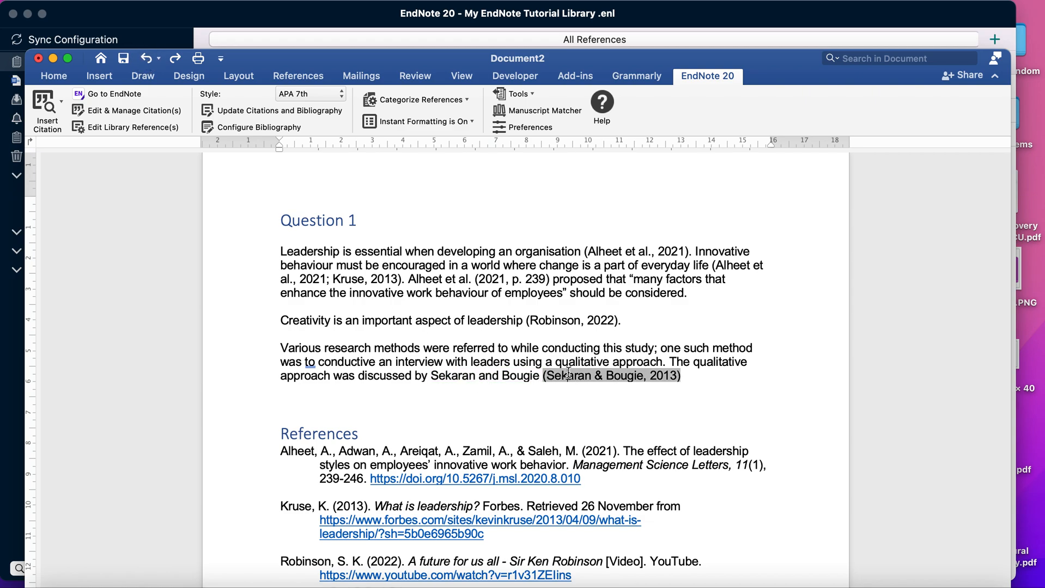
left_click(159, 113)
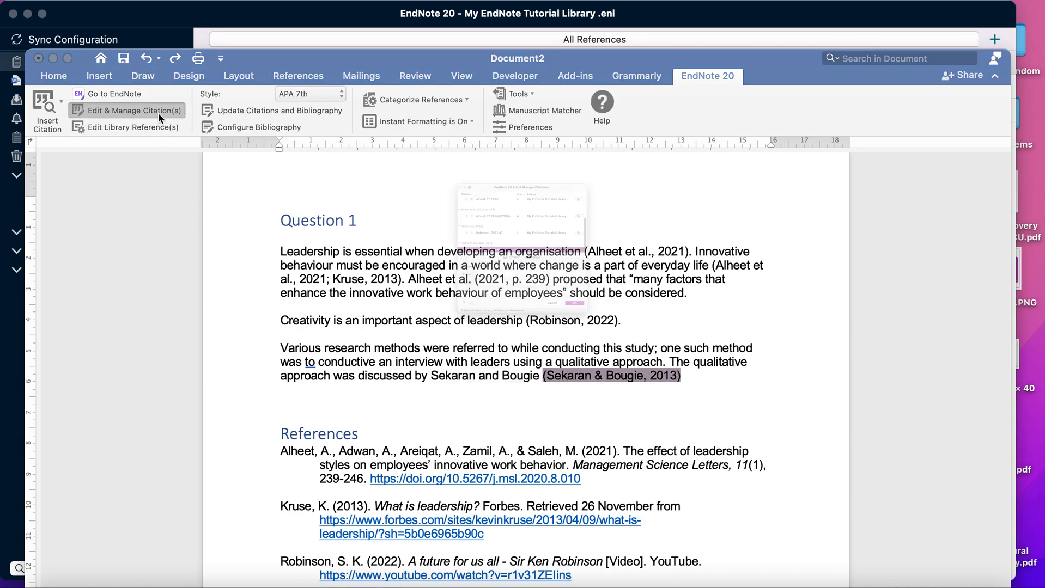
left_click(418, 304)
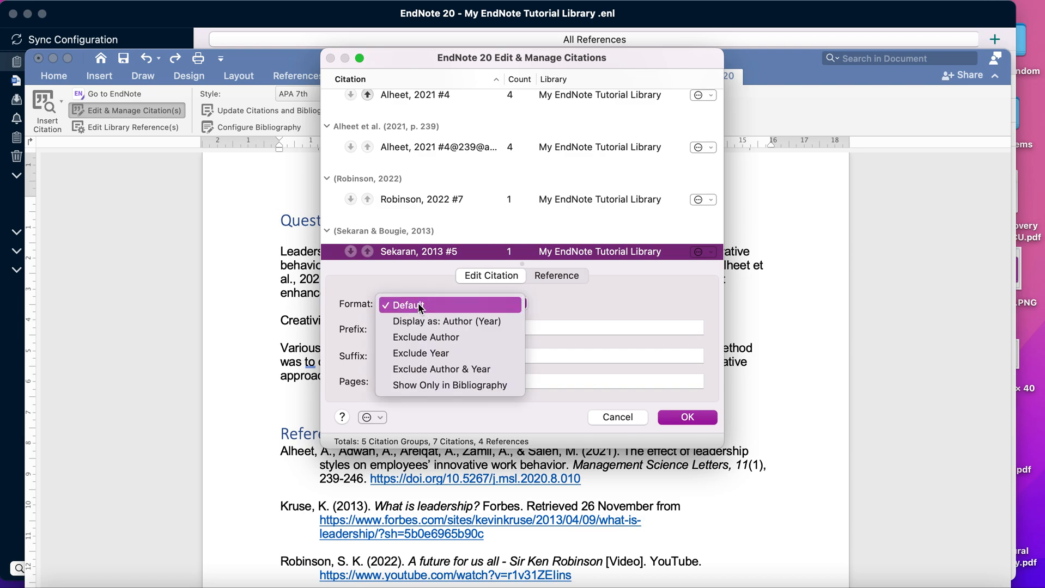
left_click(428, 341)
left_click(680, 417)
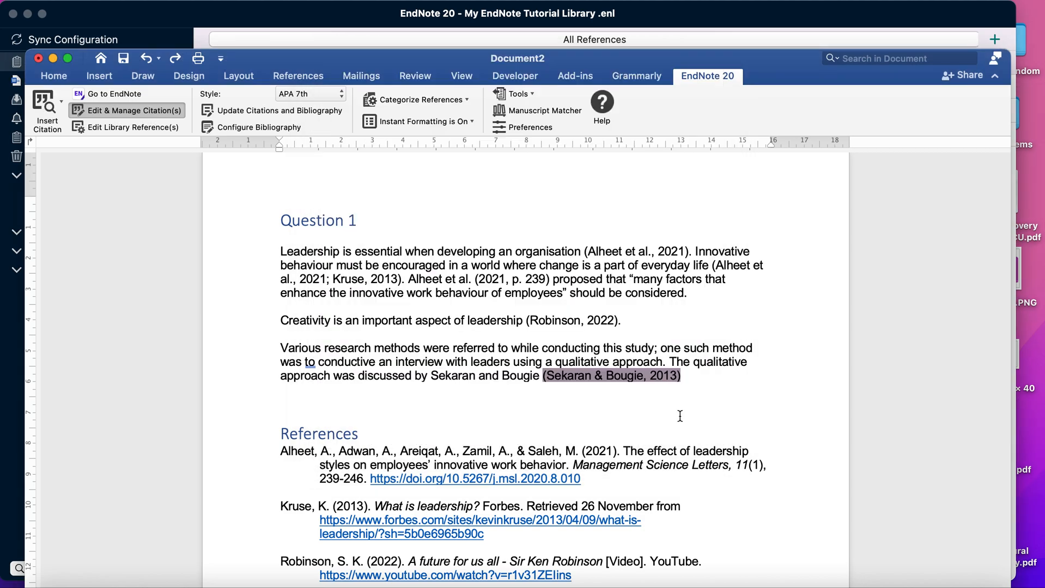
left_click(584, 381)
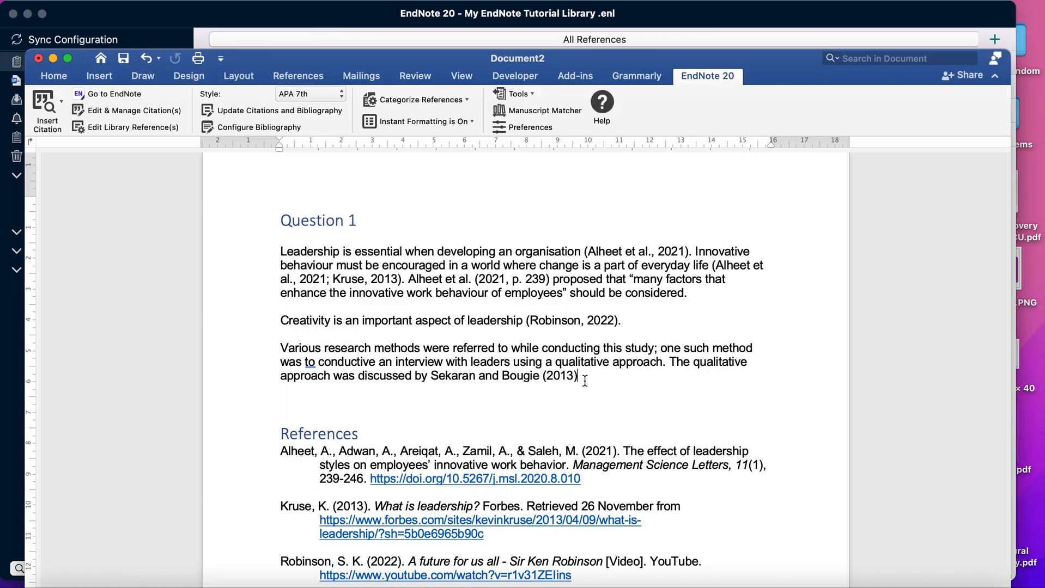
type(".")
Step: Review the in-text citations in the finished paragraphs against the reference list
scroll(685, 378, "down", 2)
scroll(685, 379, "up", 2)
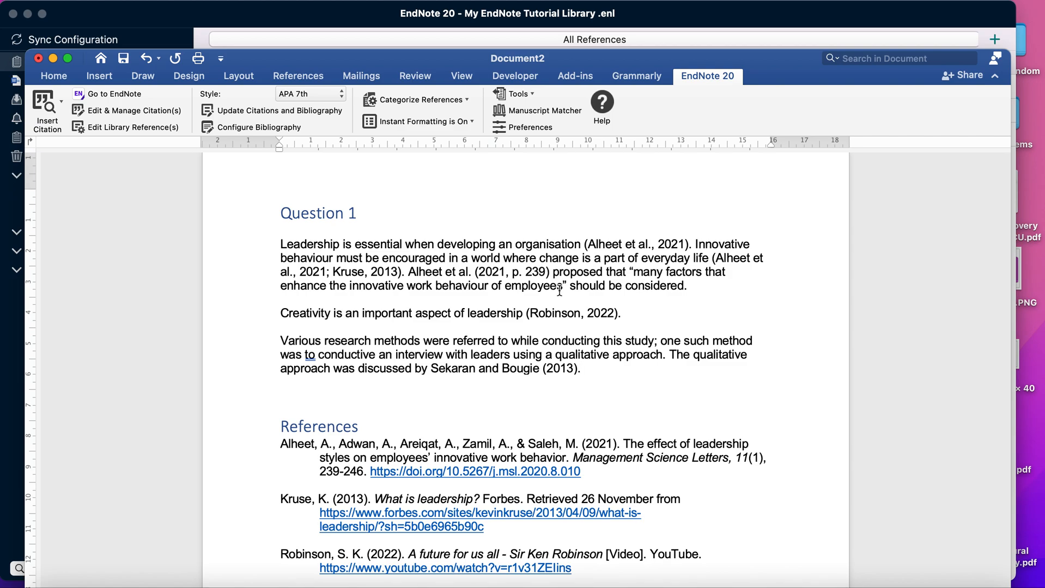
scroll(681, 327, "down", 2)
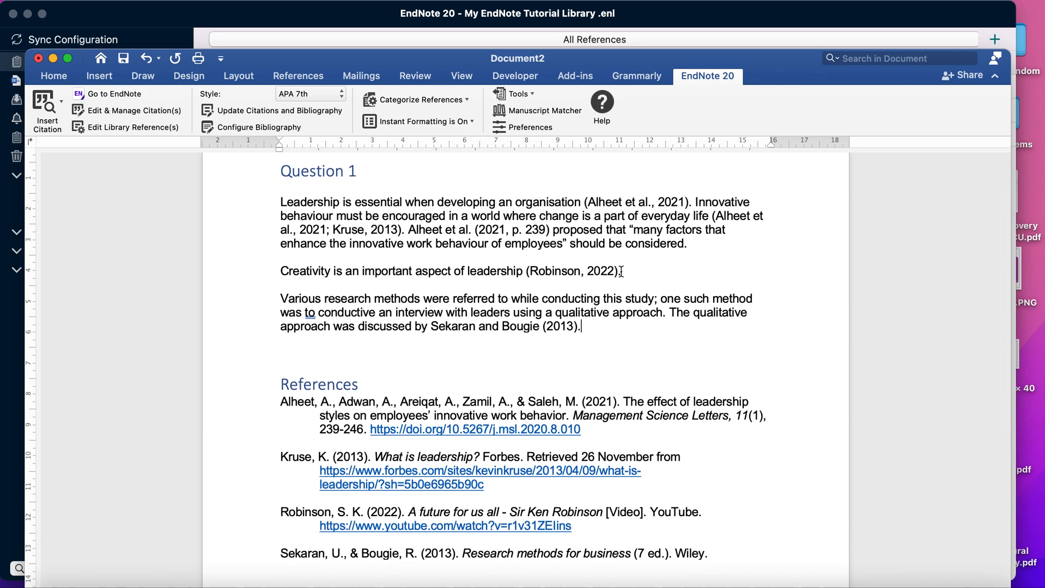
scroll(621, 340, "down", 2)
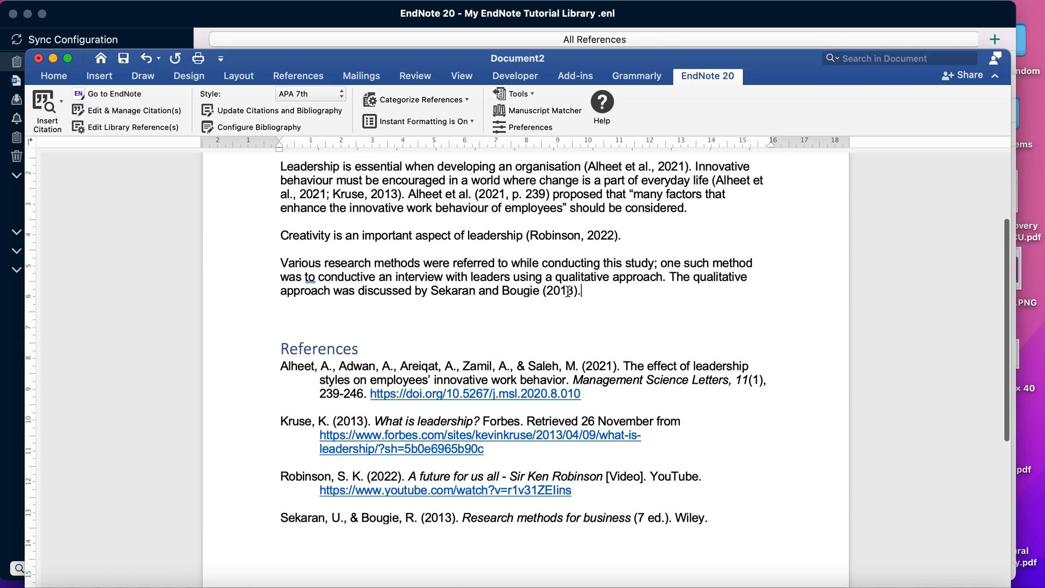
scroll(472, 332, "down", 3)
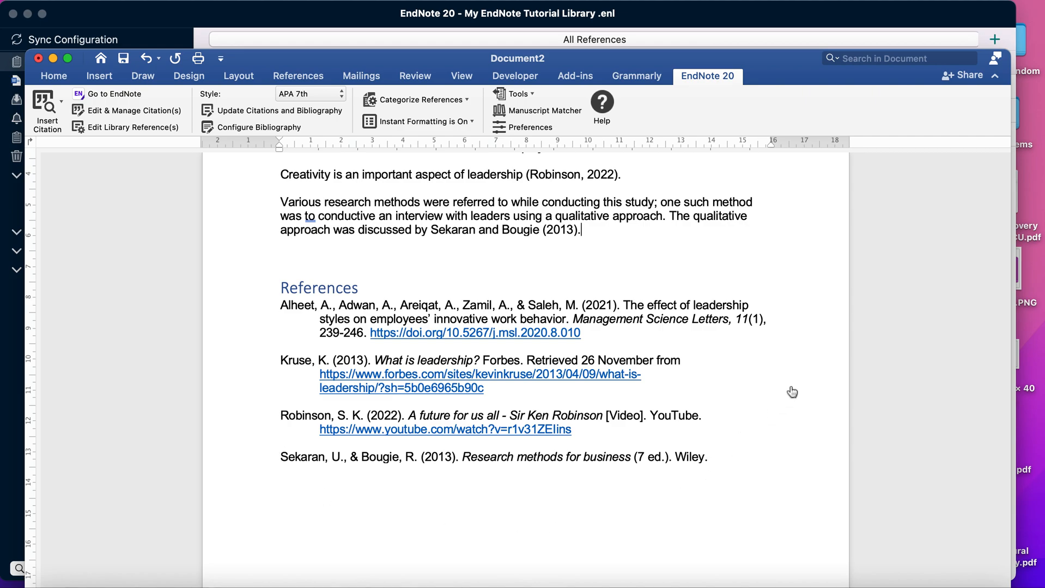
scroll(792, 393, "up", 4)
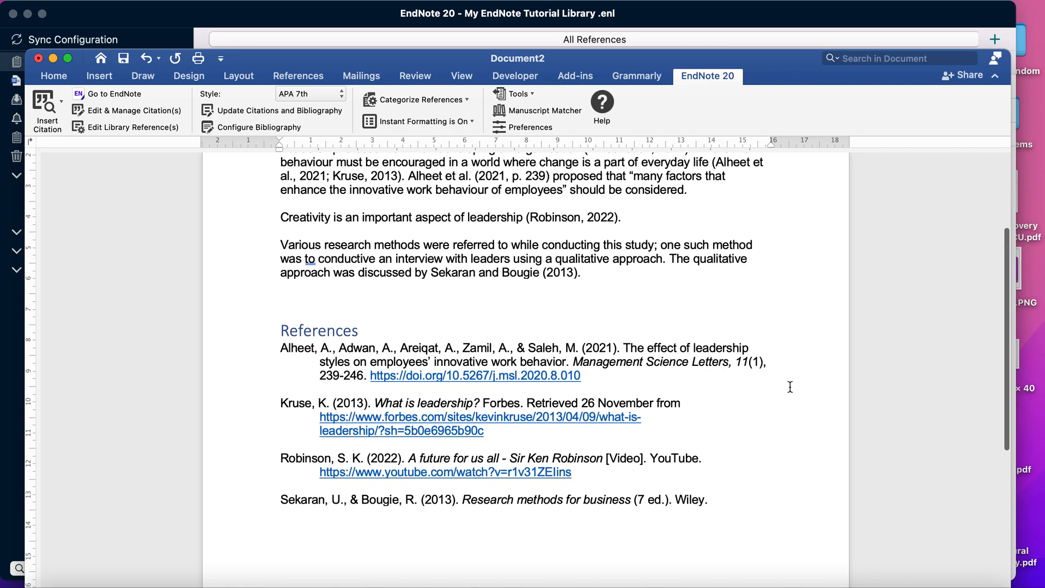